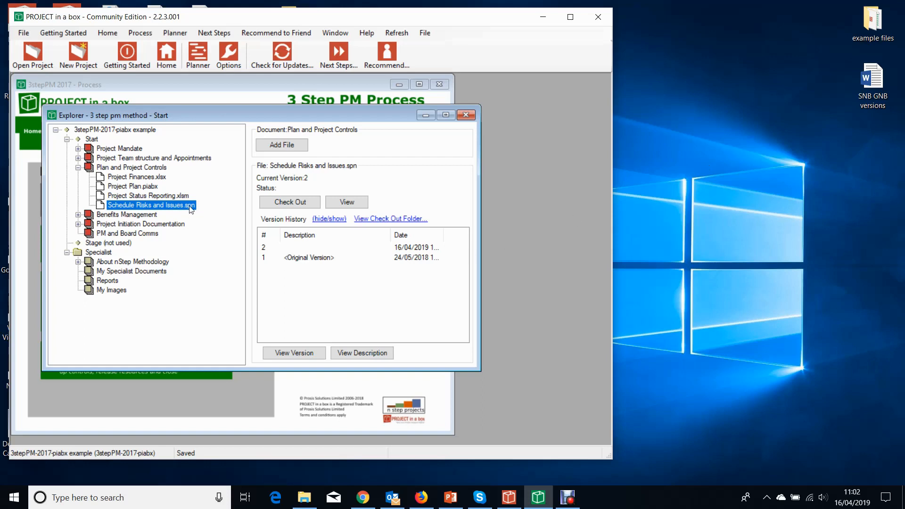
# Step: Check out Schedule Risks and Issues.spn and bring up the Project Manager's resource and cost details for "A task"
pyautogui.click(278, 203)
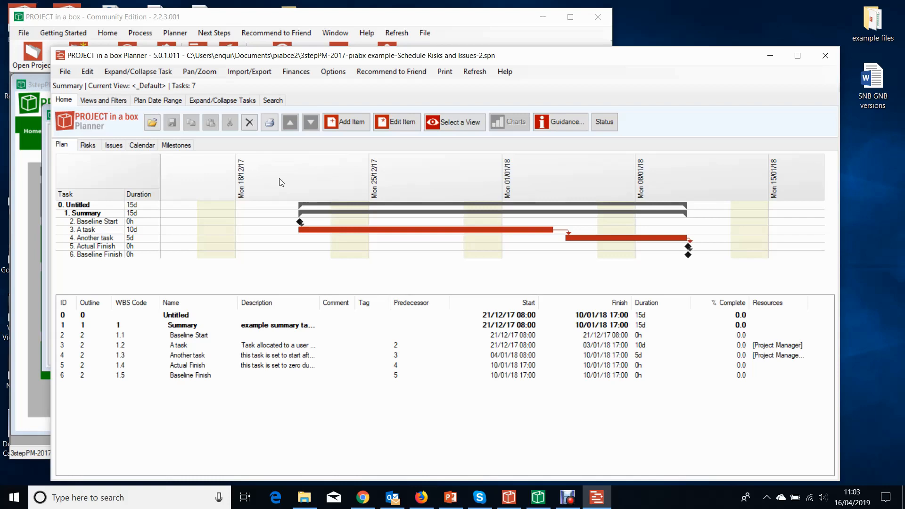
pyautogui.click(337, 231)
pyautogui.doubleClick(337, 231)
pyautogui.click(246, 134)
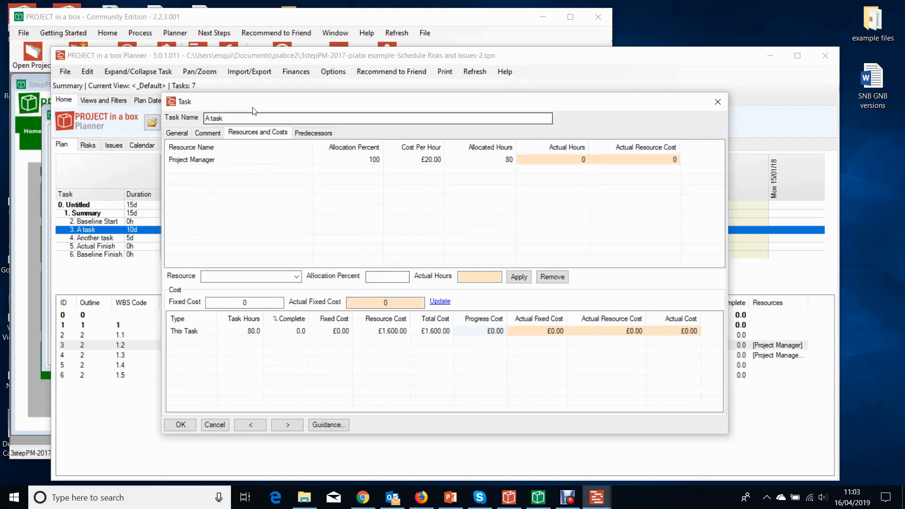
pyautogui.moveTo(255, 105); pyautogui.dragTo(306, 105)
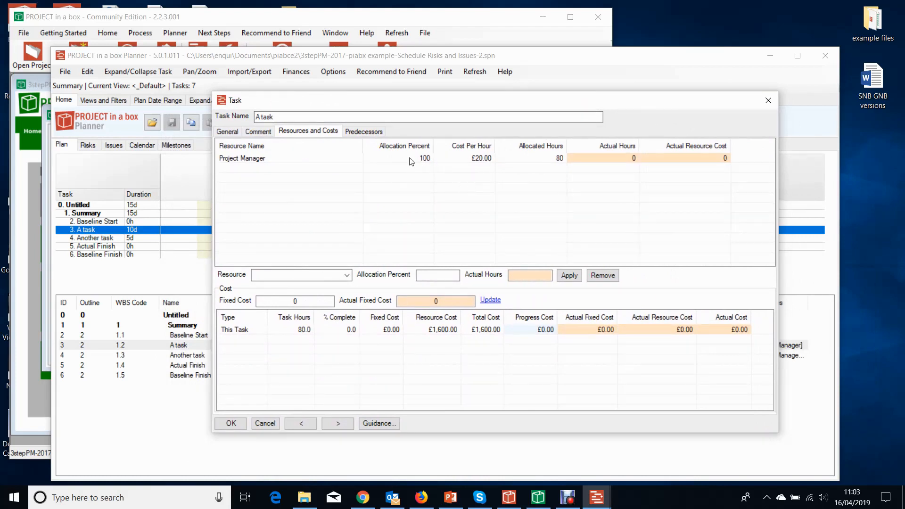
pyautogui.click(266, 162)
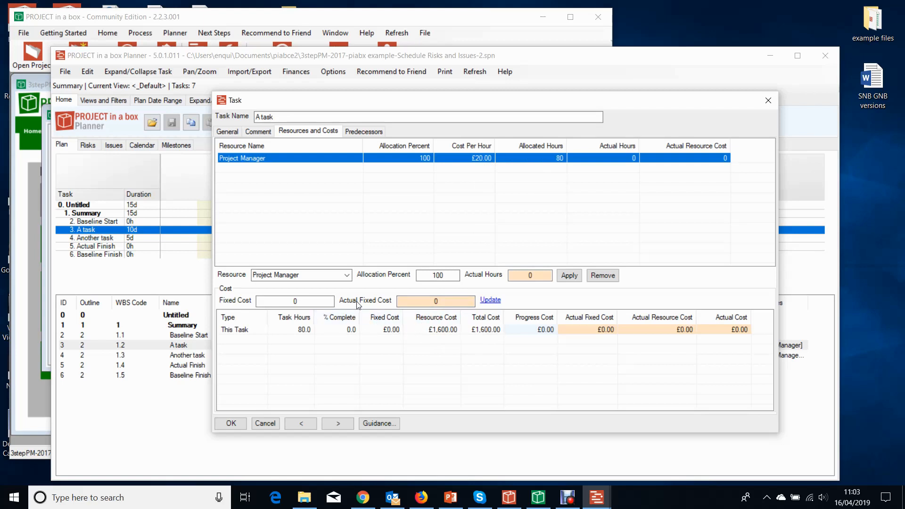
# Step: Set the fixed cost of "A task" to 500 and update its costs
pyautogui.click(289, 302)
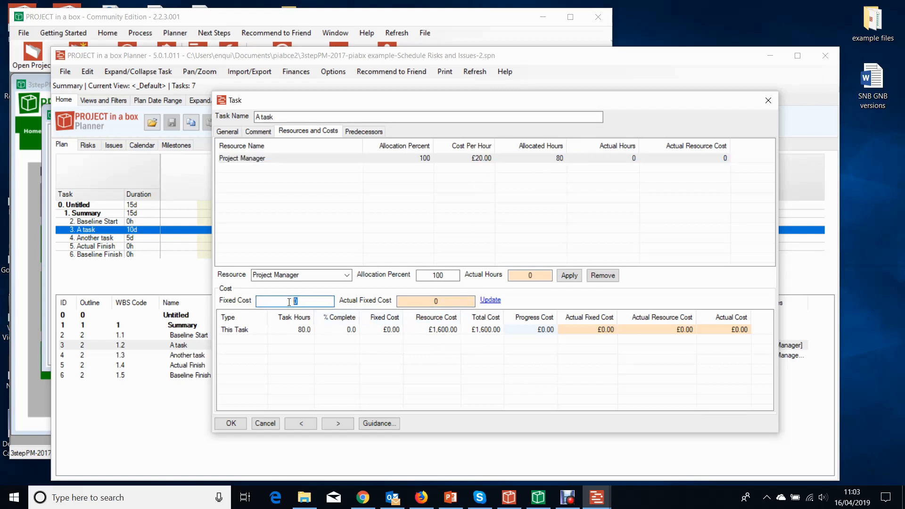
pyautogui.write('1500')
pyautogui.click(492, 302)
# Step: Add the Business Analyst as a resource on "A task" with an allocation of 50 percent
pyautogui.click(346, 276)
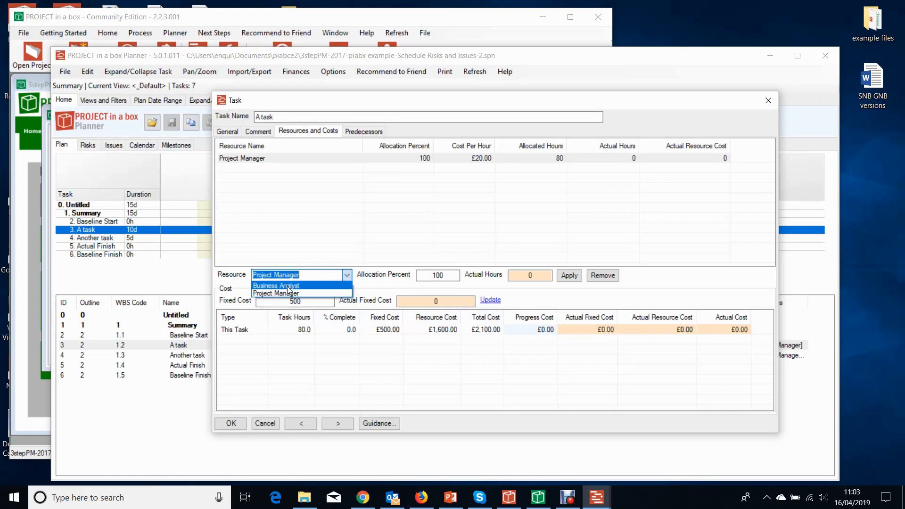
pyautogui.click(288, 286)
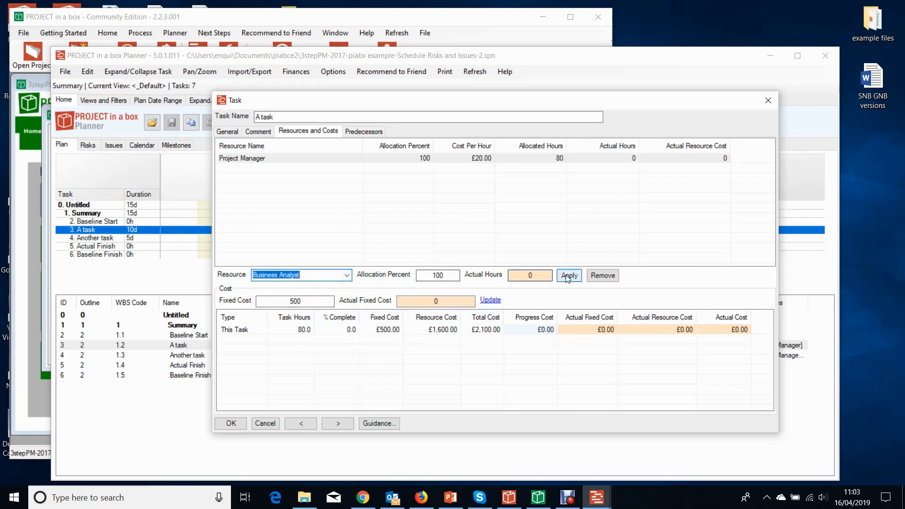
pyautogui.doubleClick(451, 274)
pyautogui.write('50')
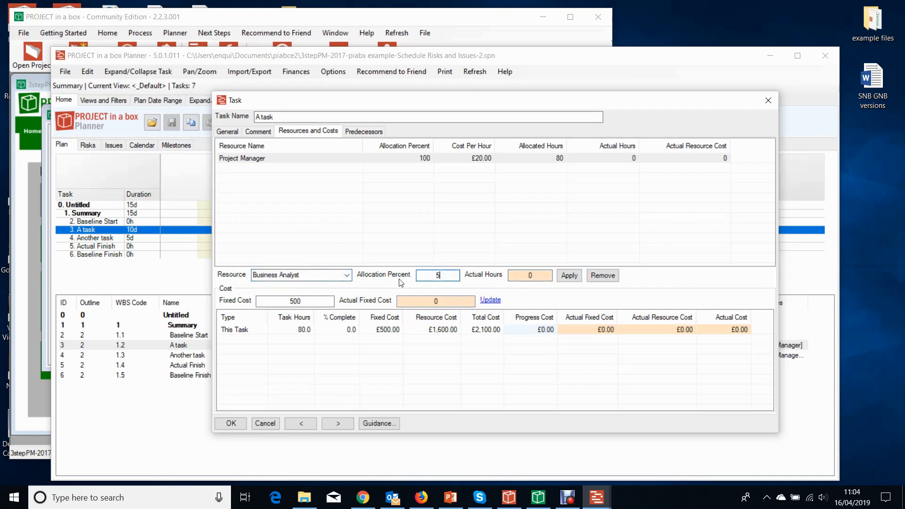
pyautogui.click(574, 276)
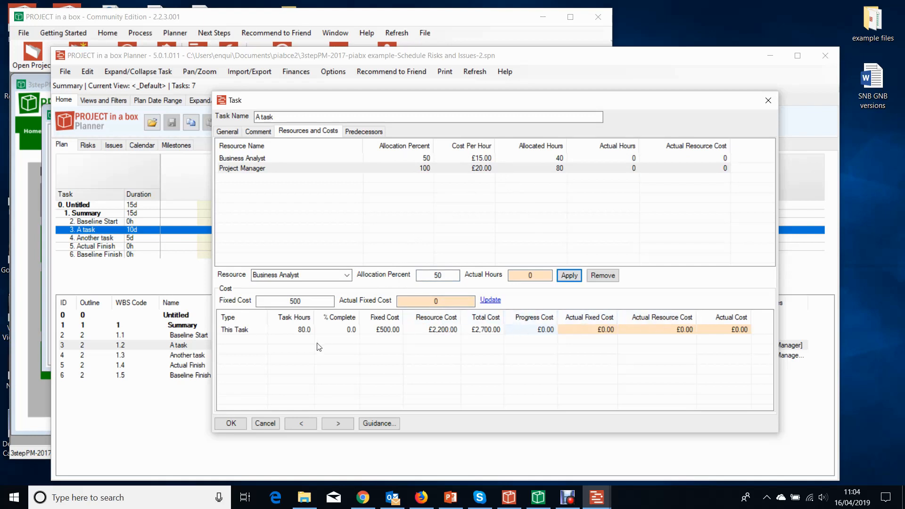
# Step: Add a new resource to "A task" by entering the person's name with 30 percent allocation, and save the task
pyautogui.click(304, 277)
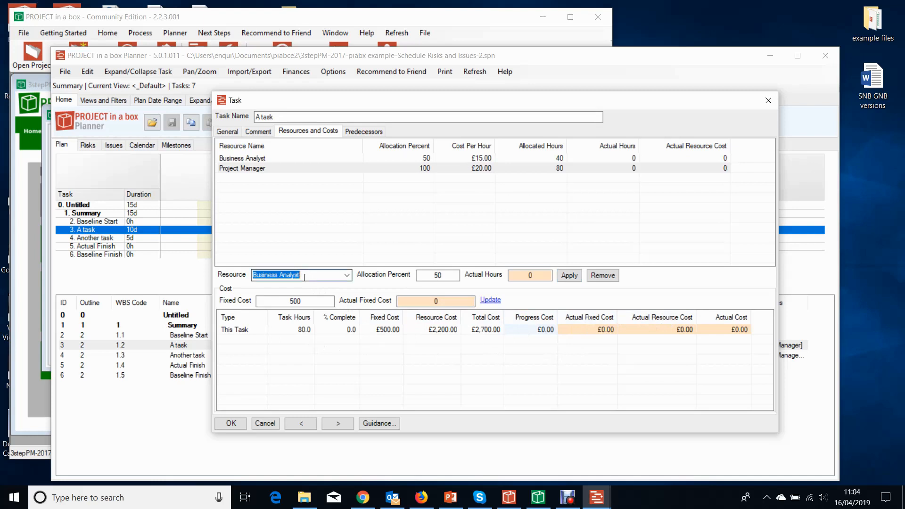
pyautogui.write('malc')
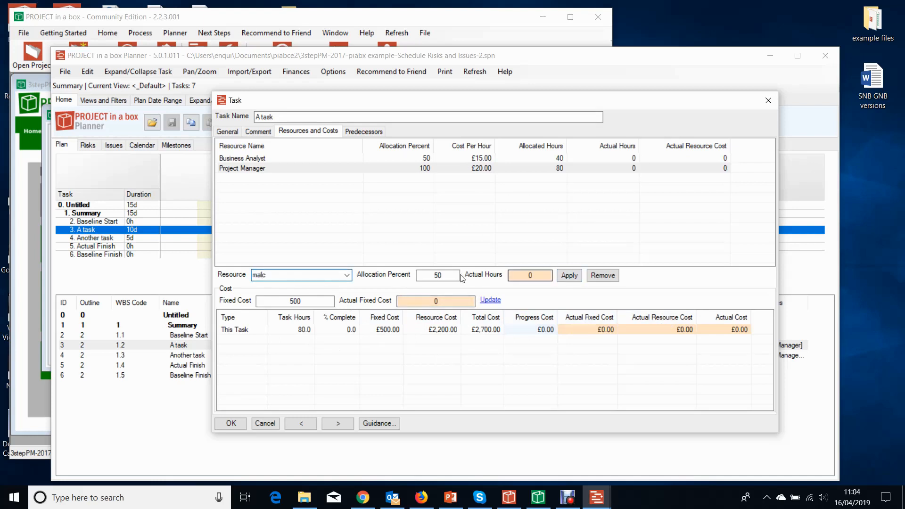
pyautogui.doubleClick(443, 274)
pyautogui.write('30')
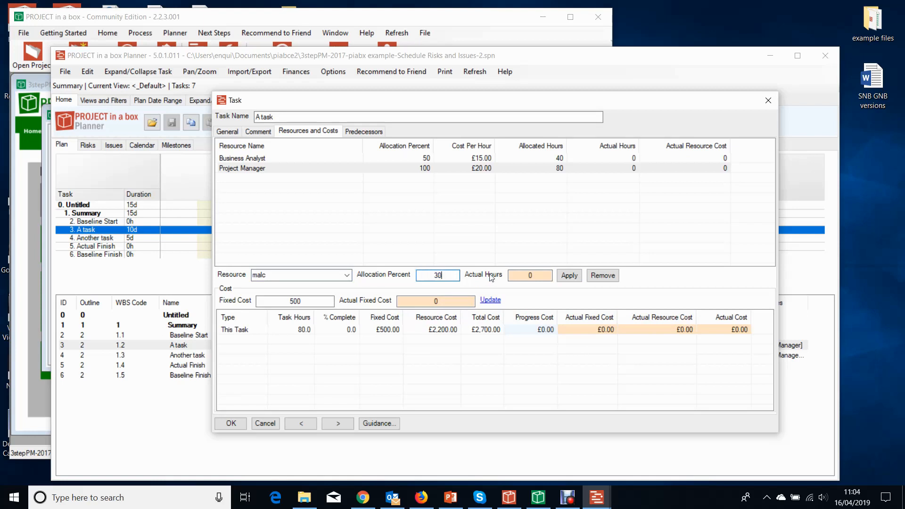
pyautogui.click(568, 274)
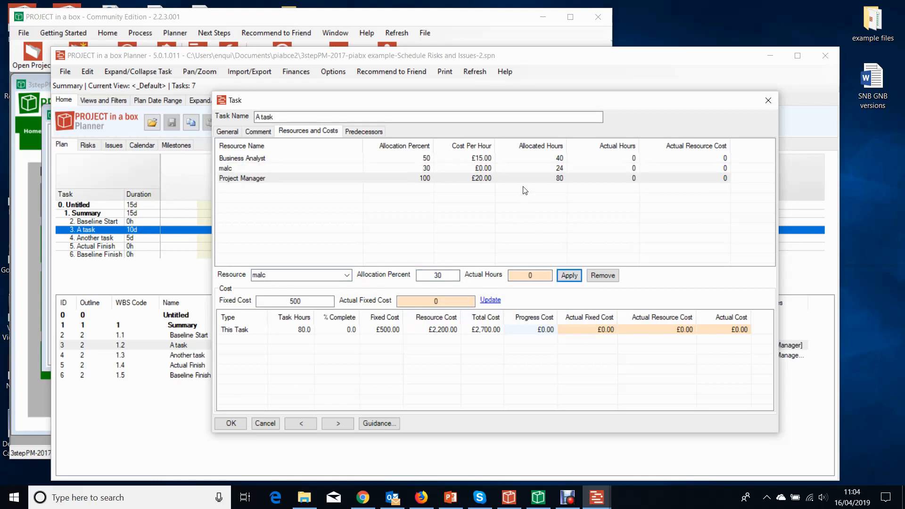
pyautogui.click(481, 170)
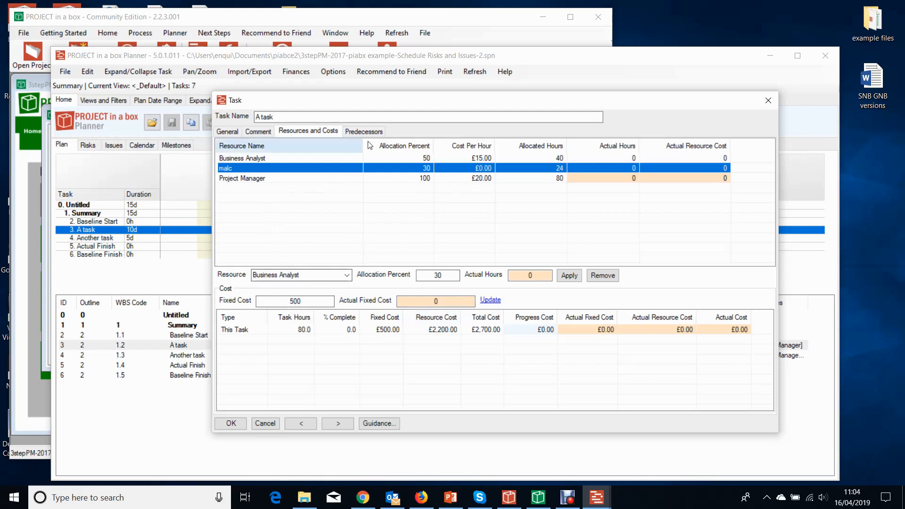
pyautogui.click(234, 425)
# Step: Set the newly added person's cost per hour to 30.00 in the plan's resource list and save it
pyautogui.click(65, 72)
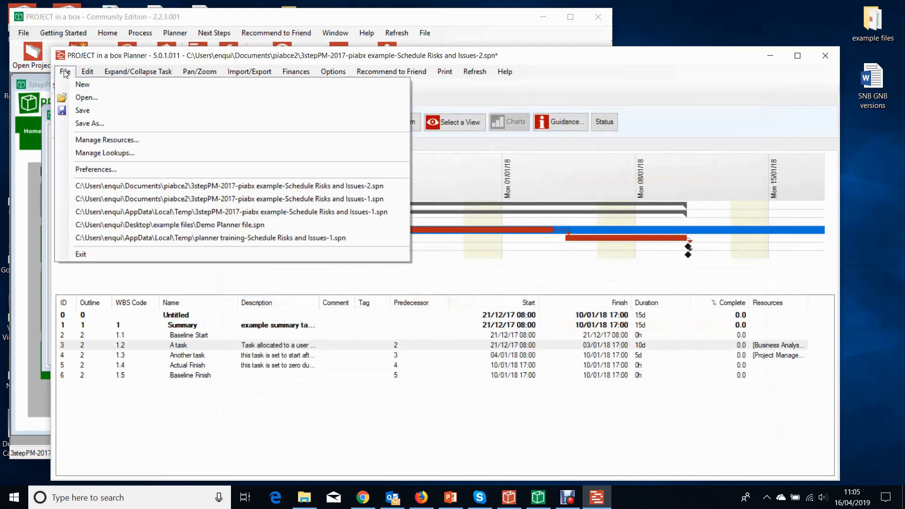
pyautogui.click(96, 140)
pyautogui.click(349, 197)
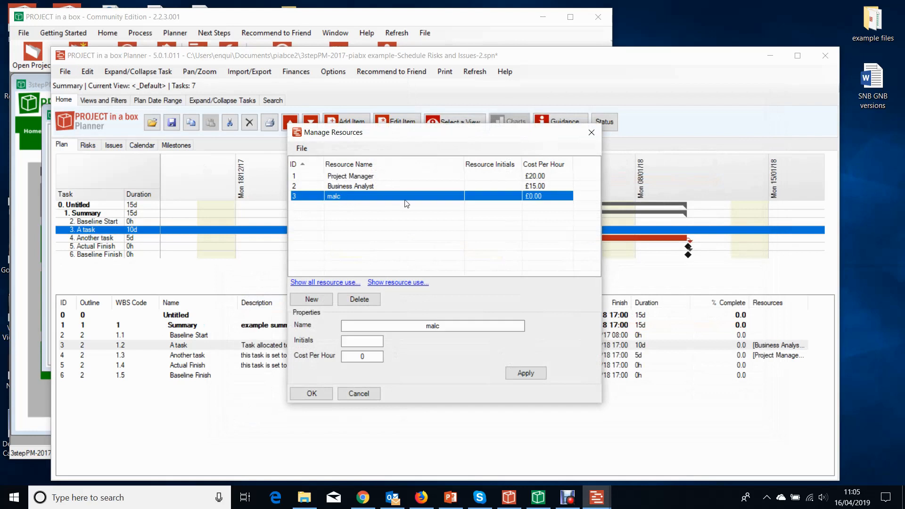
pyautogui.doubleClick(353, 358)
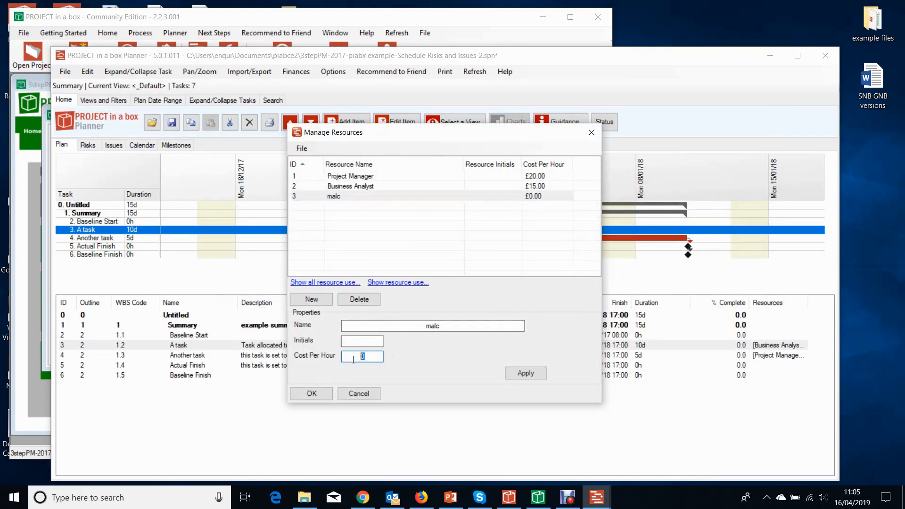
pyautogui.write('30.00')
pyautogui.click(523, 372)
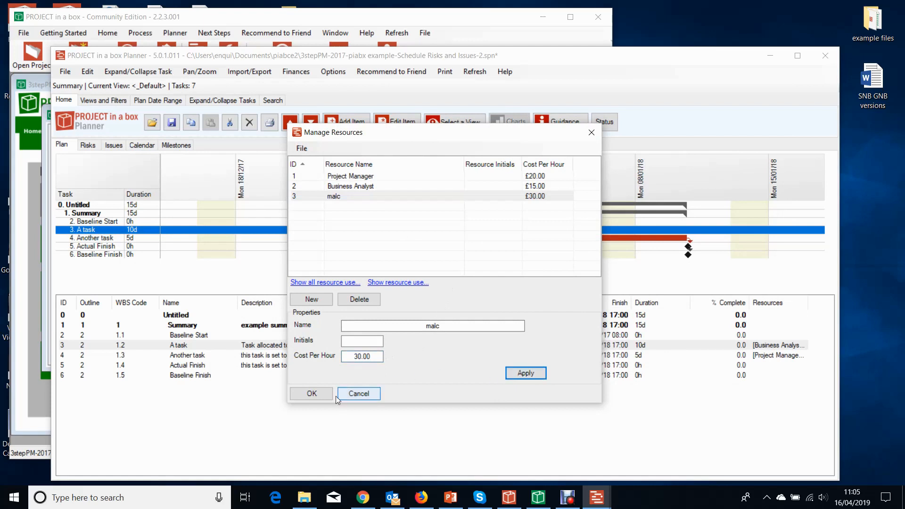
pyautogui.click(311, 394)
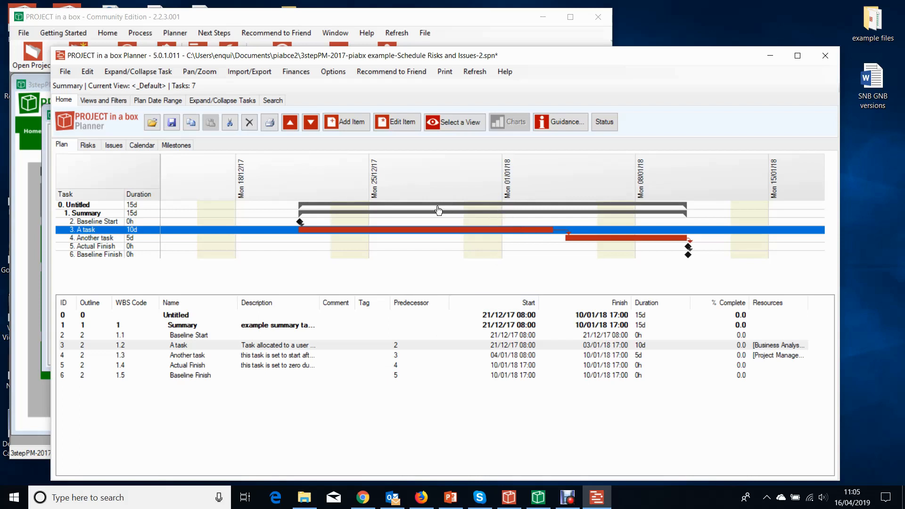
# Step: Copy the Summary task with its subtasks, paste it at the end of the plan, and enlarge the Gantt area
pyautogui.click(88, 214)
pyautogui.rightClick(89, 214)
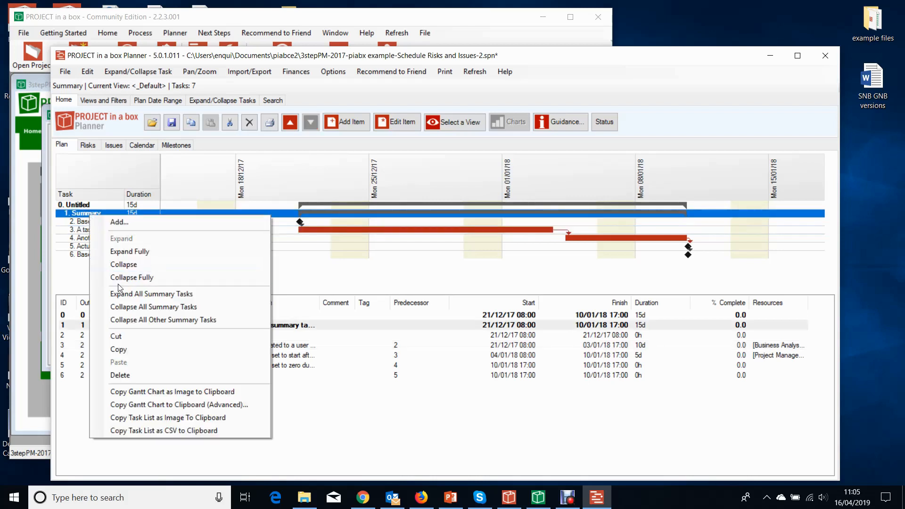
pyautogui.click(128, 349)
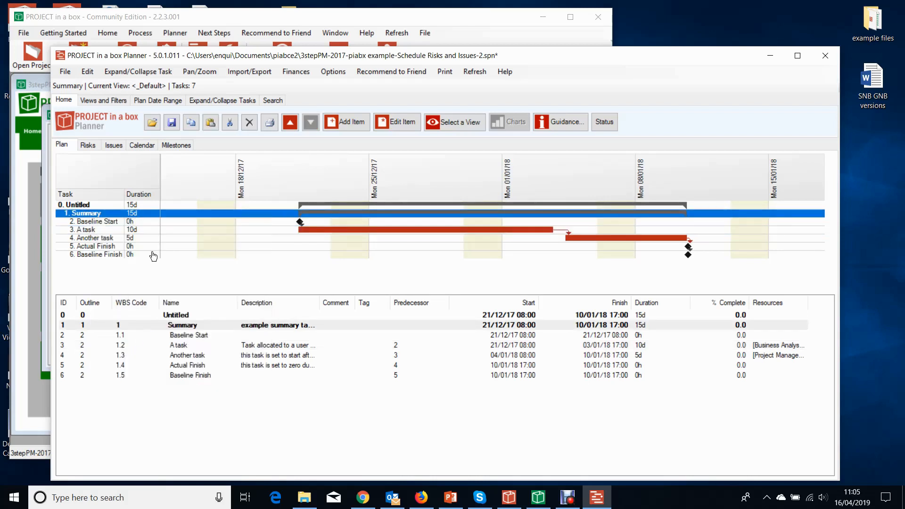
pyautogui.rightClick(106, 279)
pyautogui.click(135, 409)
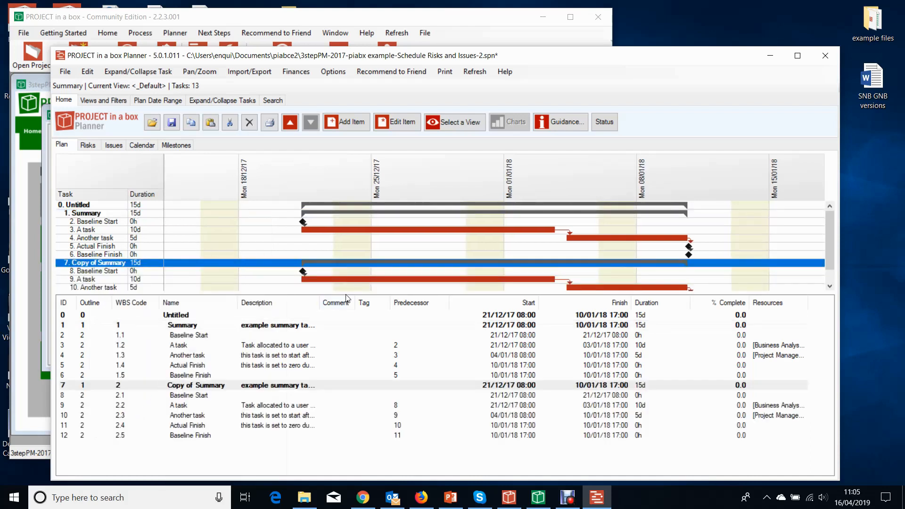
pyautogui.moveTo(345, 292); pyautogui.dragTo(343, 326)
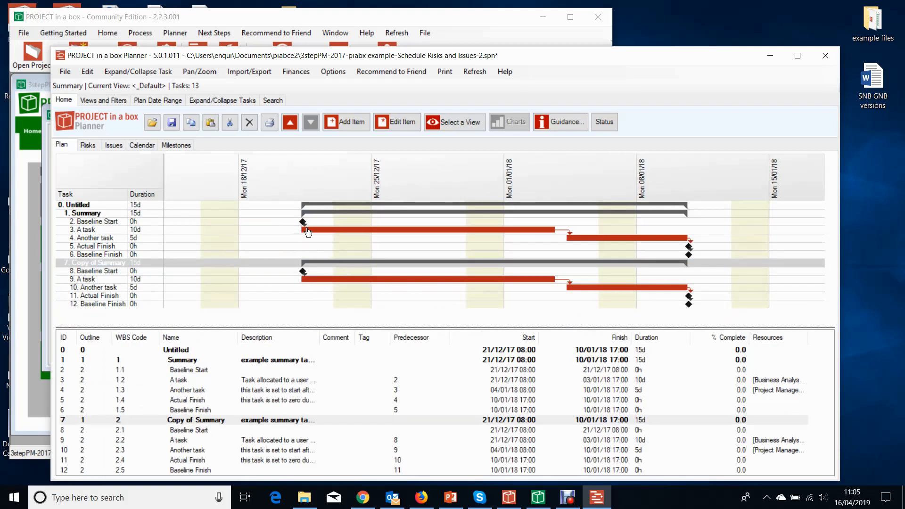
# Step: Start a task named "new costed task" with the single predecessor "Another task" and a 5d duration
pyautogui.click(597, 240)
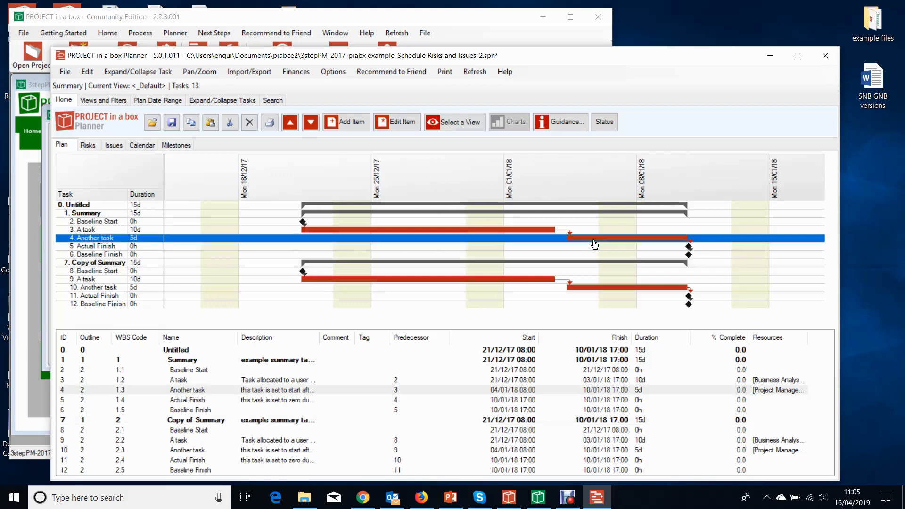
pyautogui.click(359, 123)
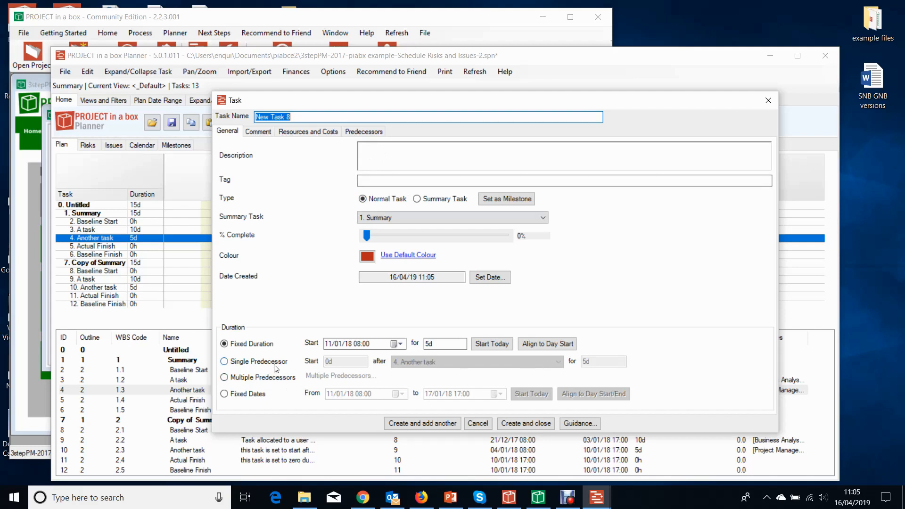
pyautogui.click(257, 361)
pyautogui.click(592, 360)
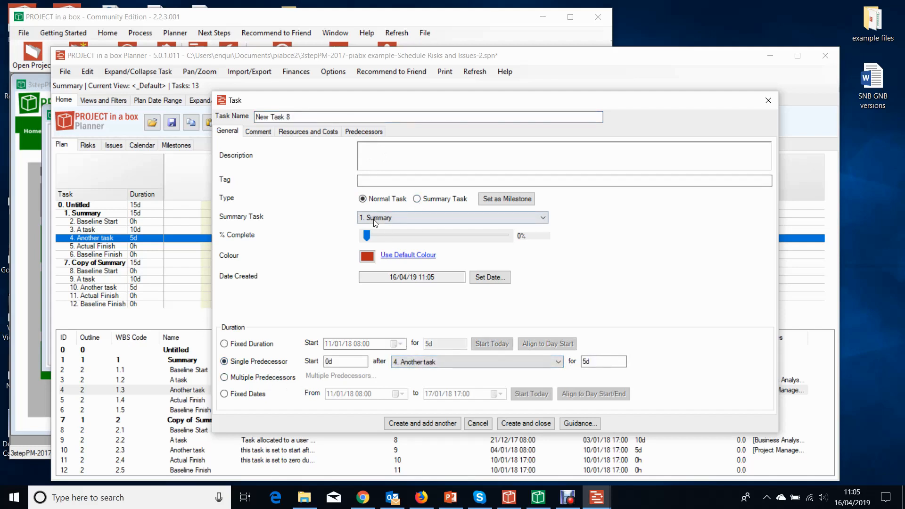
pyautogui.click(302, 117)
pyautogui.write('n')
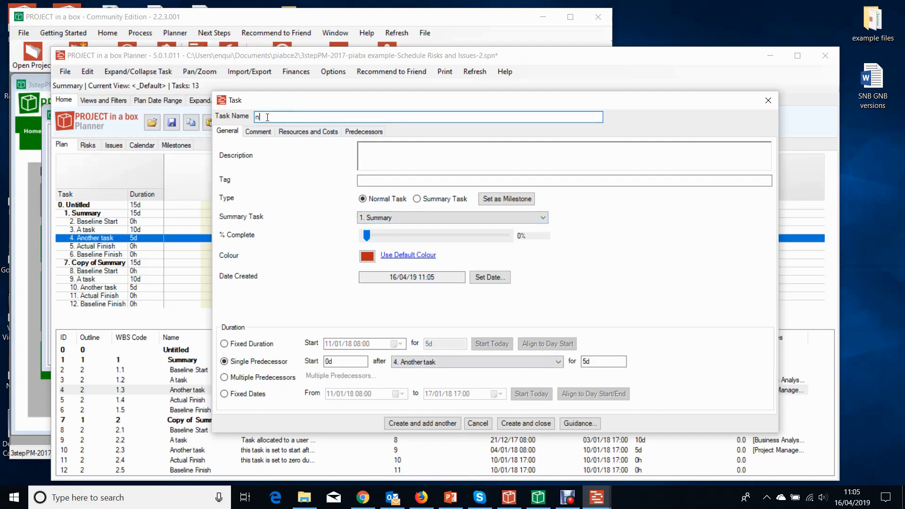
pyautogui.write('ew costed task')
# Step: Allocate the £30-per-hour resource to the new costed task at 80 percent
pyautogui.click(304, 132)
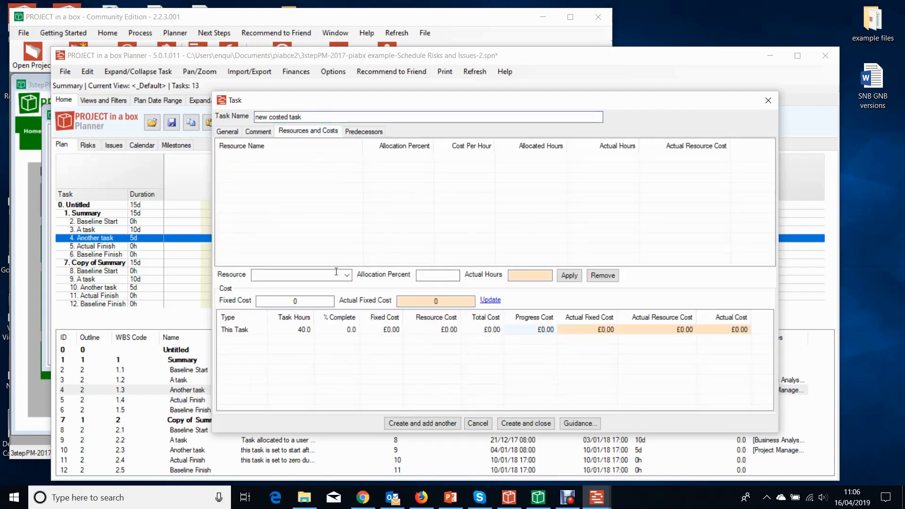
pyautogui.click(347, 275)
pyautogui.click(282, 301)
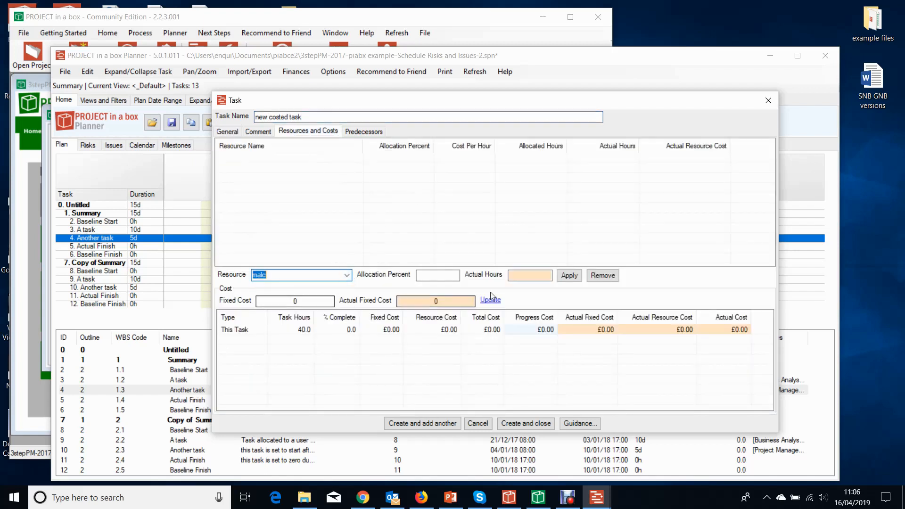
pyautogui.click(446, 280)
pyautogui.write('80')
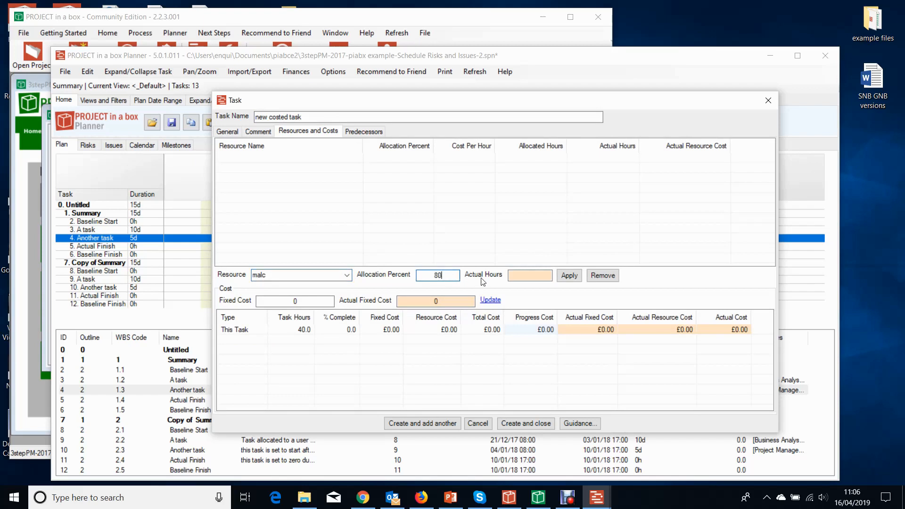
pyautogui.click(565, 275)
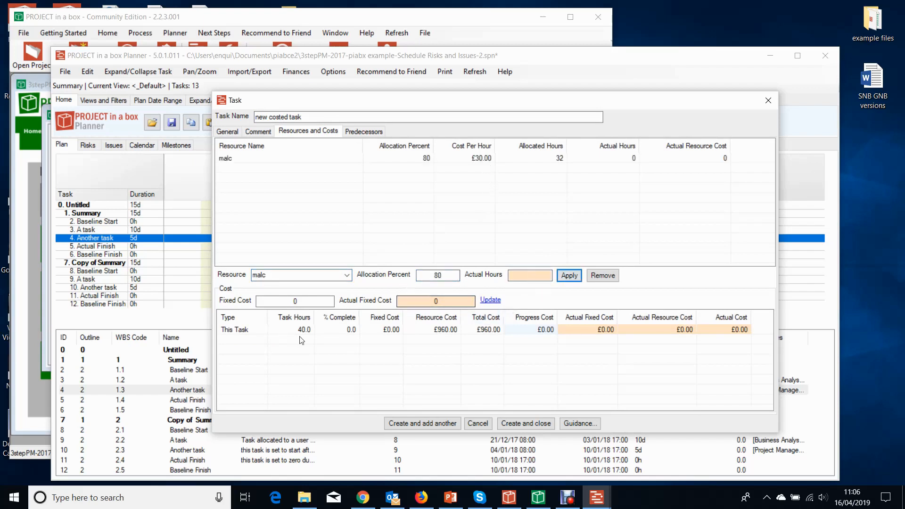
# Step: Give the new costed task a fixed cost of 50 and create it
pyautogui.click(294, 302)
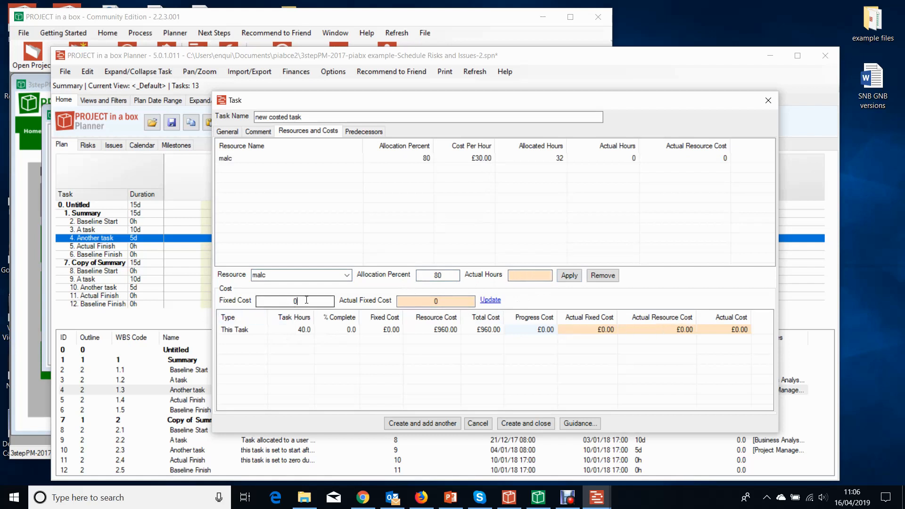
pyautogui.write('50')
pyautogui.click(533, 425)
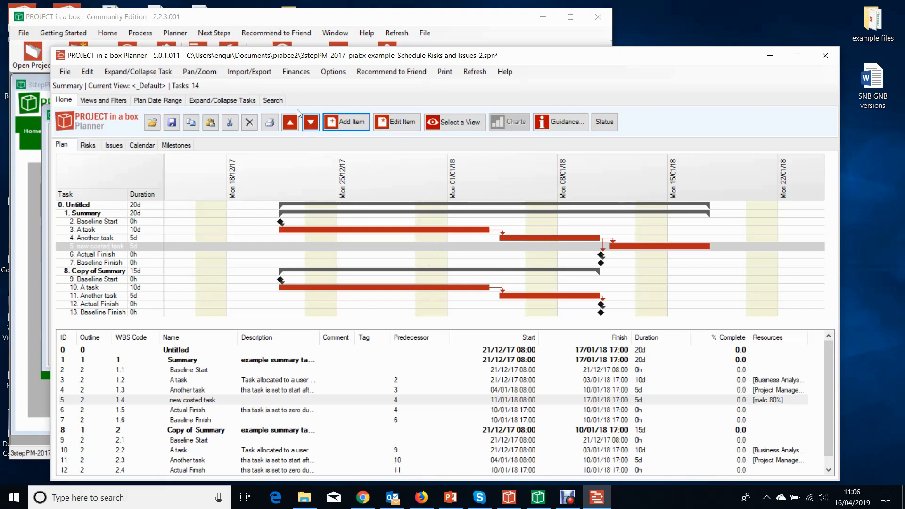
# Step: Open the costings data entry for the plan and load the figures for the £30-per-hour resource
pyautogui.click(298, 76)
pyautogui.click(315, 91)
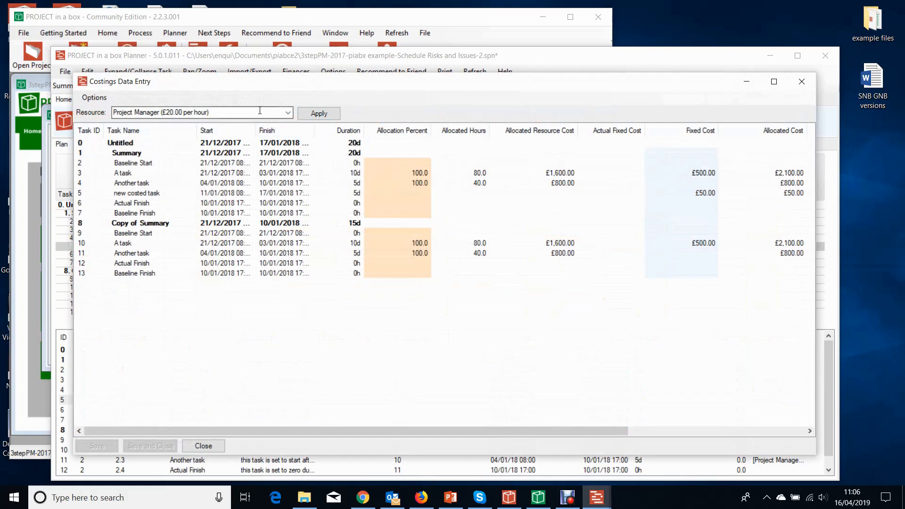
pyautogui.click(287, 113)
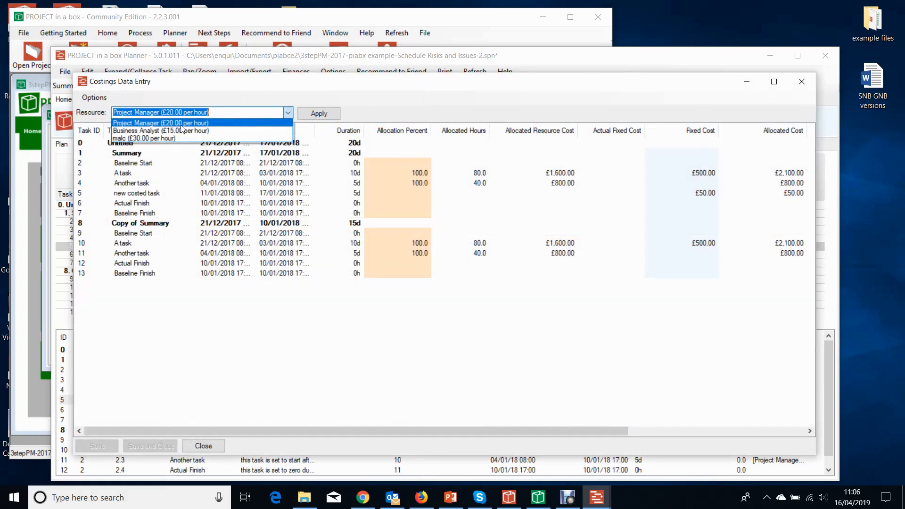
pyautogui.click(152, 138)
pyautogui.click(319, 113)
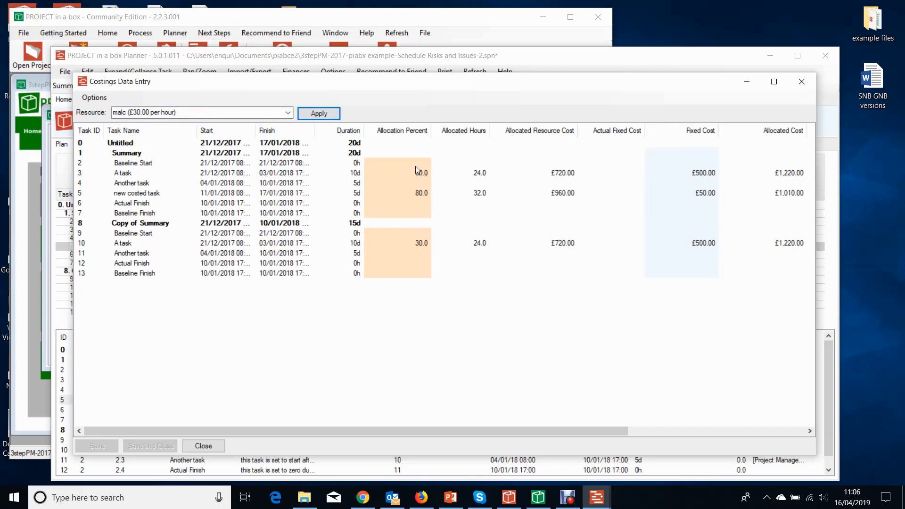
# Step: Allocate the resource at 10 percent to Another task under Summary and 5 percent to Another task under Copy of Summary
pyautogui.click(415, 182)
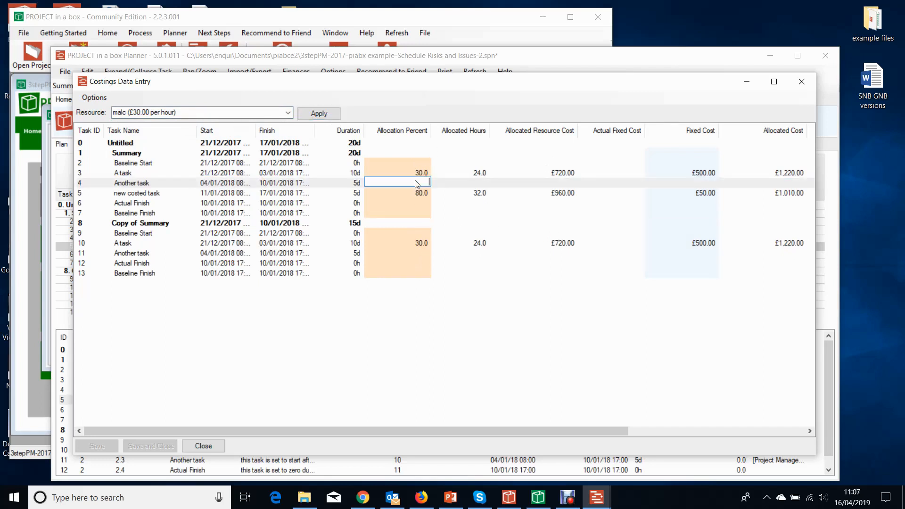
pyautogui.write('10')
pyautogui.click(409, 202)
pyautogui.click(420, 253)
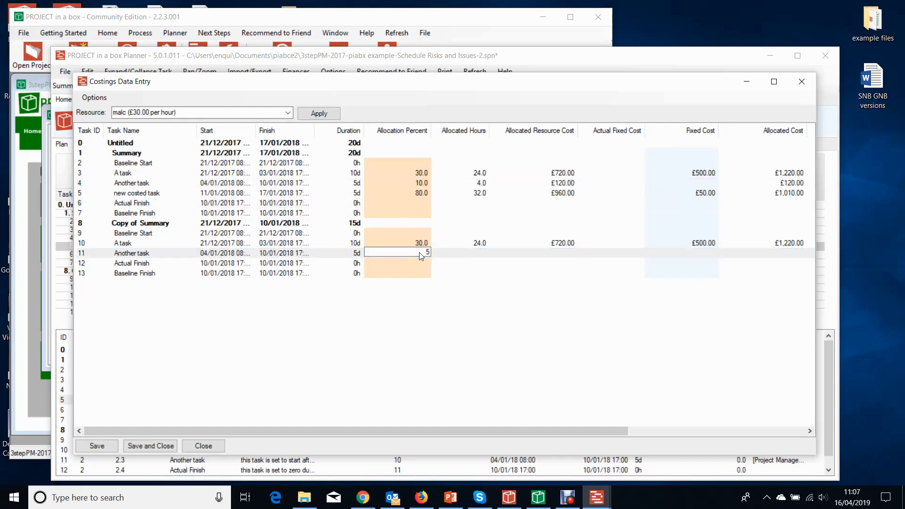
pyautogui.click(427, 275)
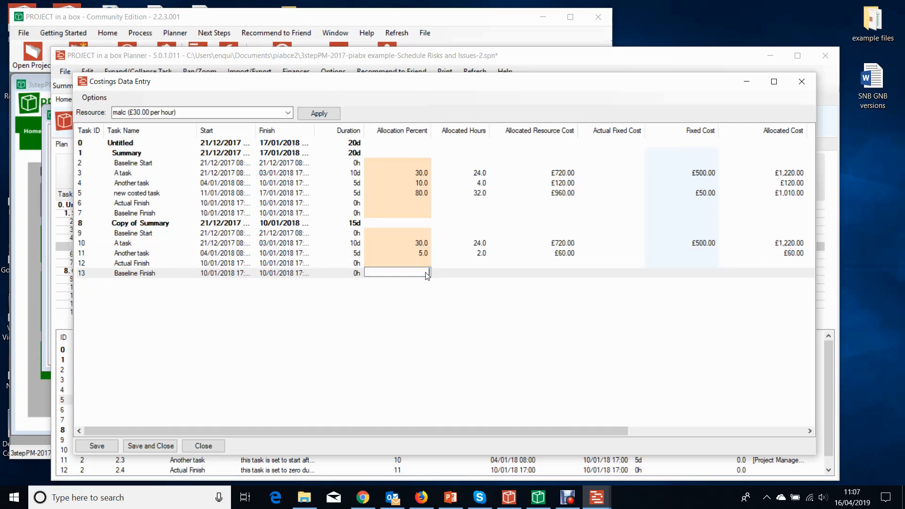
# Step: Give Another task under Summary a fixed cost of £100, then save and close the costings data entry
pyautogui.click(698, 183)
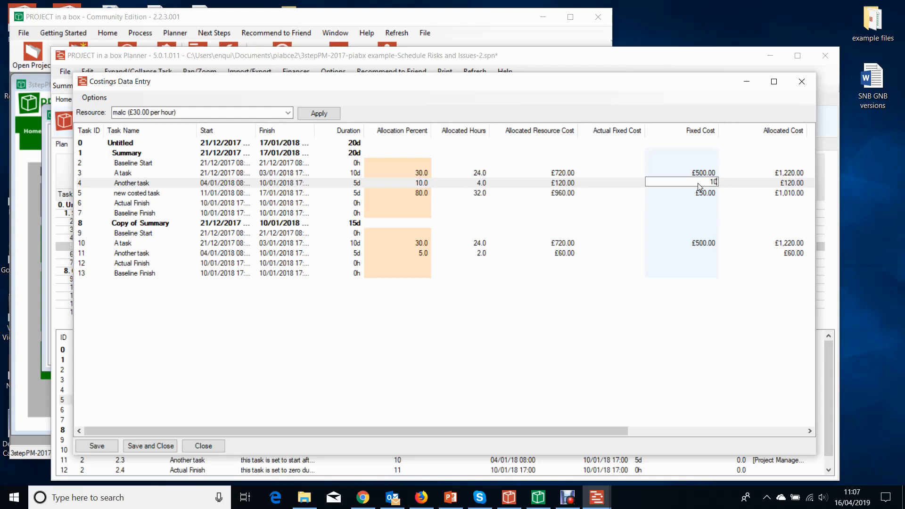
pyautogui.click(698, 204)
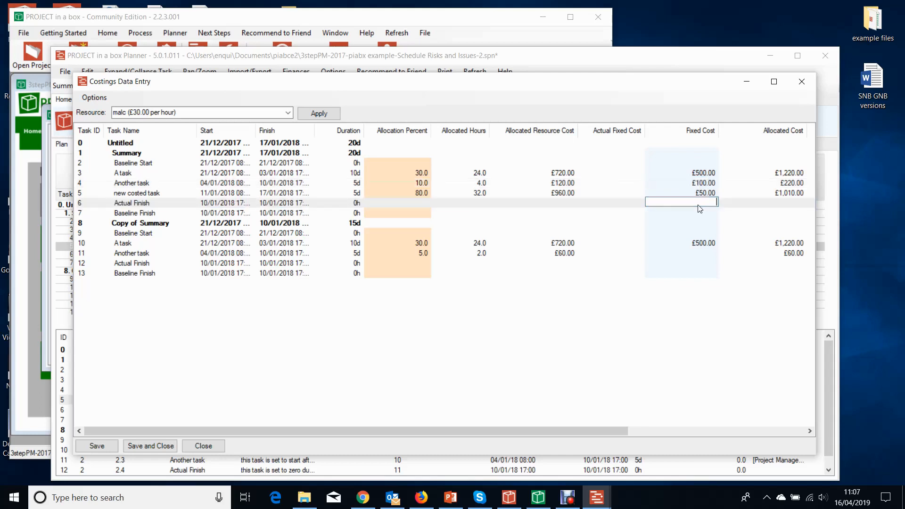
pyautogui.click(98, 446)
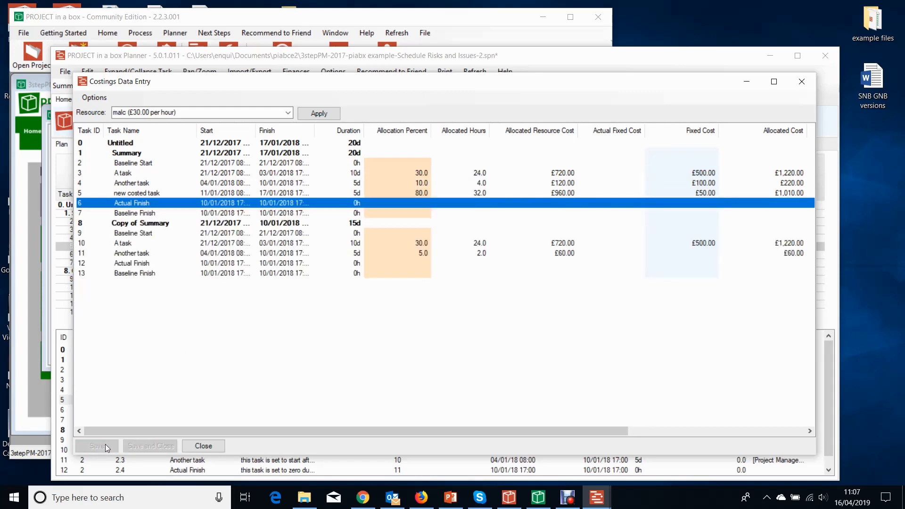
pyautogui.click(203, 446)
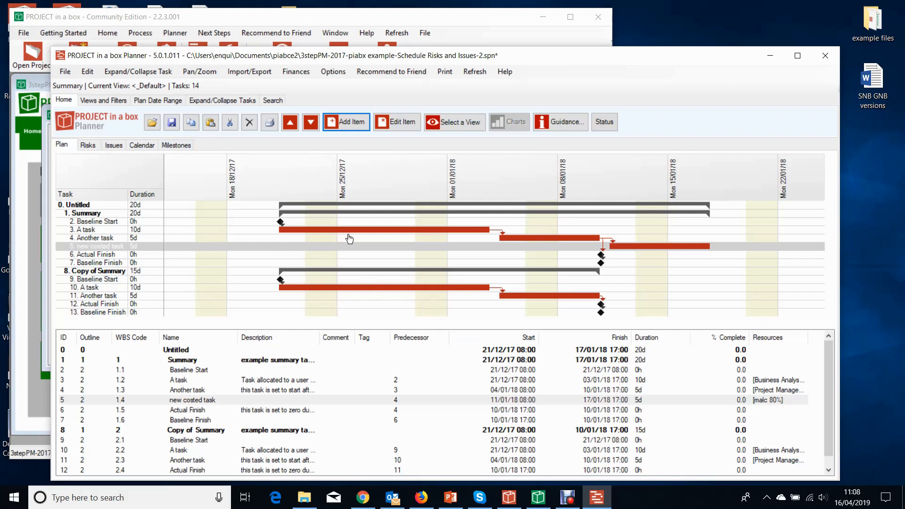
# Step: Switch the plan to the built-in <Costs> view
pyautogui.click(98, 103)
pyautogui.click(91, 124)
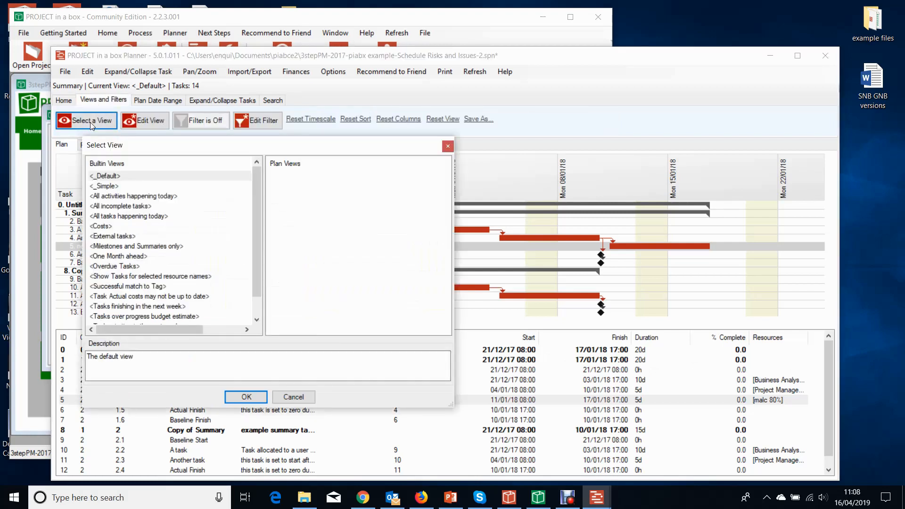
pyautogui.click(105, 227)
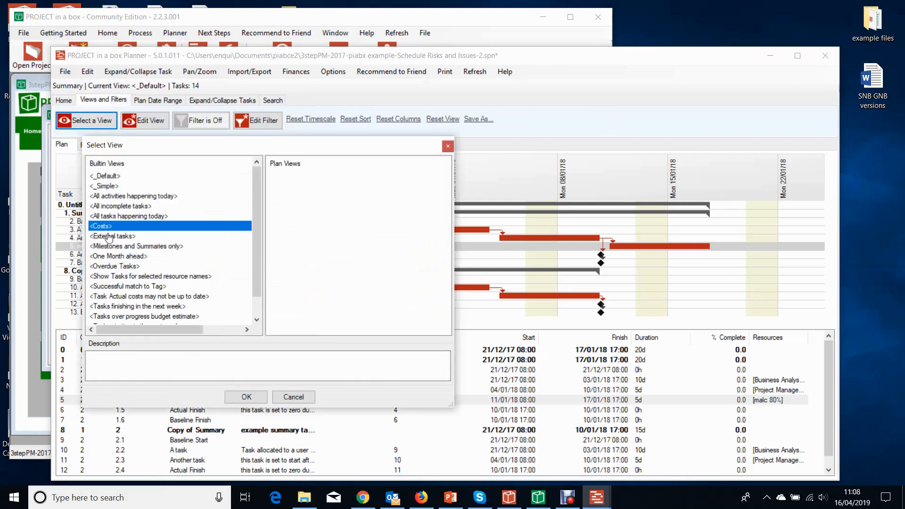
pyautogui.click(246, 397)
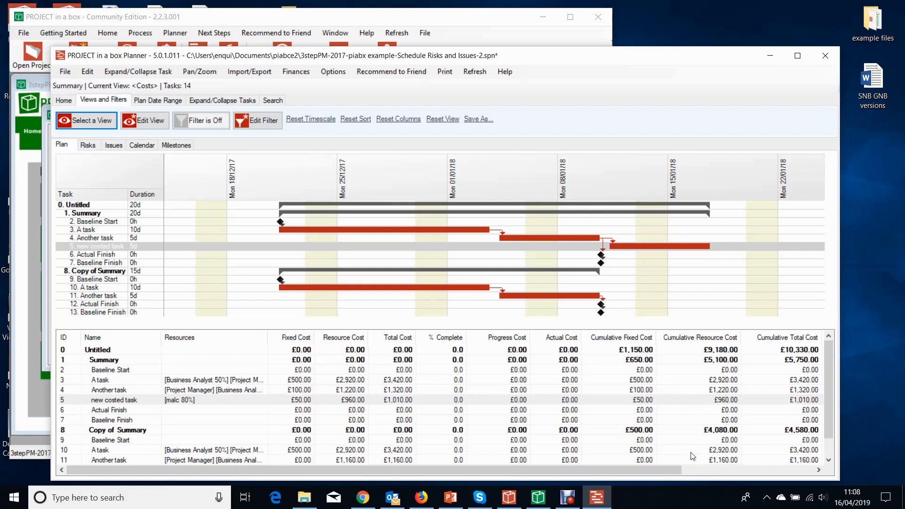
# Step: Examine the fixed, resource, progress, actual and cumulative cost columns across all the plan's tasks
pyautogui.moveTo(643, 468); pyautogui.dragTo(711, 471)
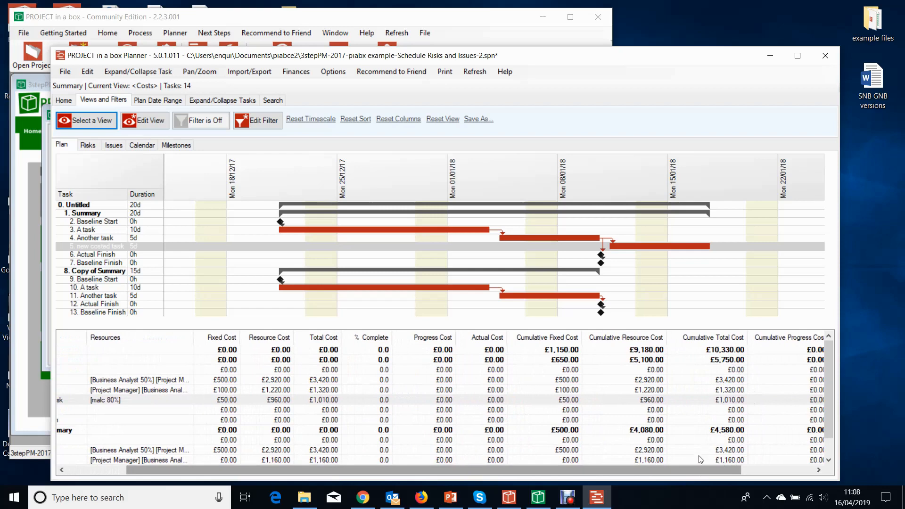
pyautogui.moveTo(678, 468); pyautogui.dragTo(708, 468)
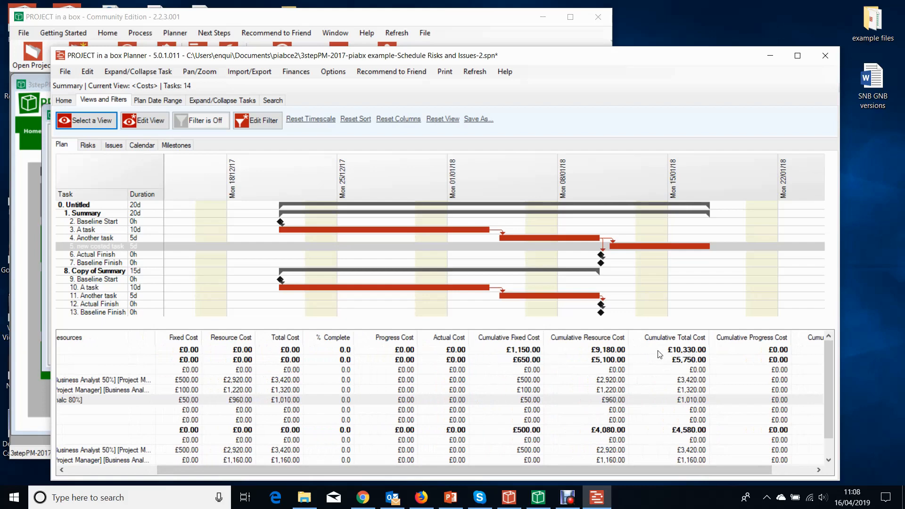
pyautogui.moveTo(572, 472); pyautogui.dragTo(679, 464)
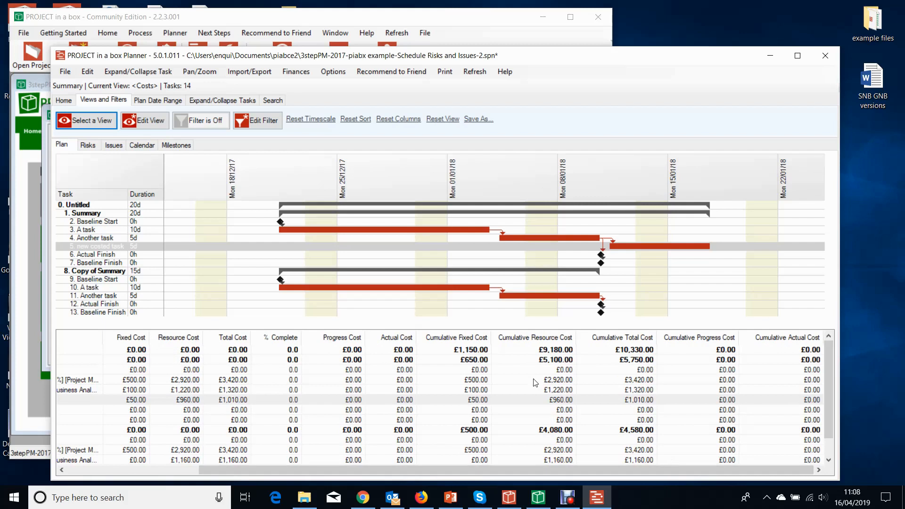
pyautogui.scroll(-1, 678, 452)
pyautogui.moveTo(572, 471); pyautogui.dragTo(374, 471)
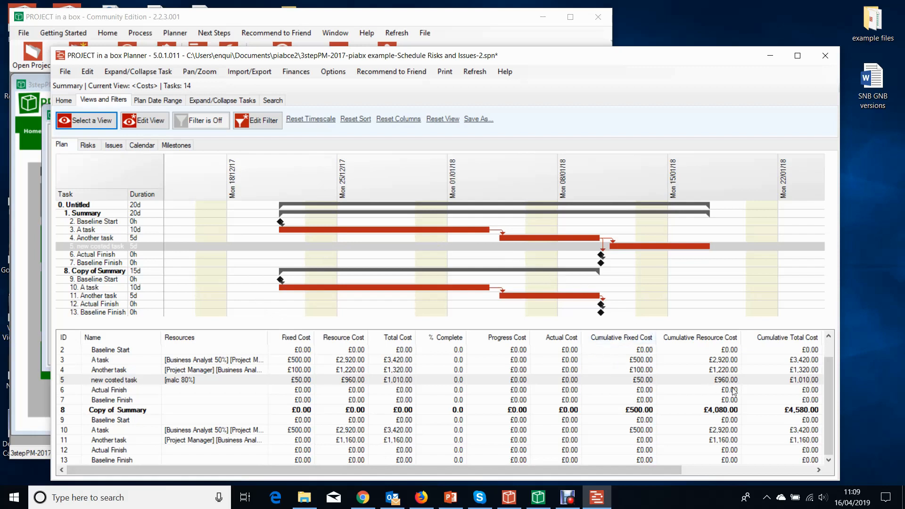
pyautogui.moveTo(831, 386); pyautogui.dragTo(832, 352)
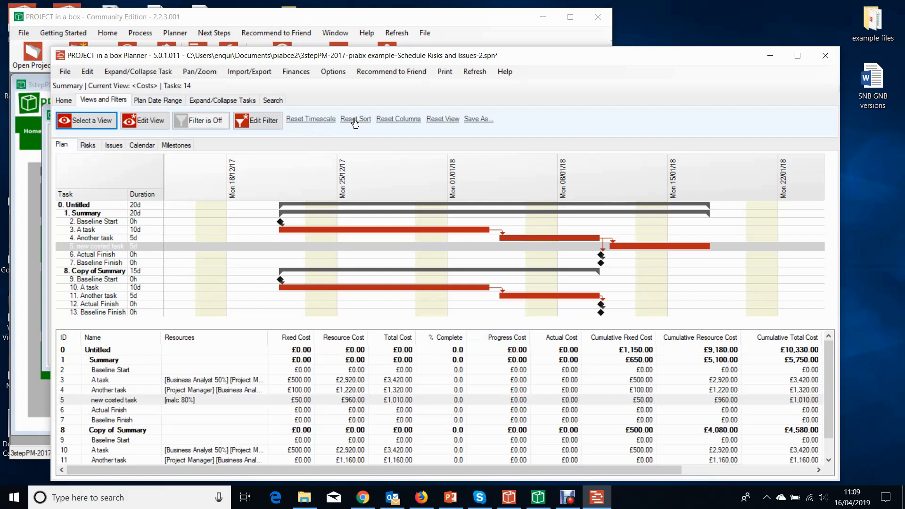
# Step: Review the plan and risk status information, then look over the cumulative cost columns again
pyautogui.click(64, 100)
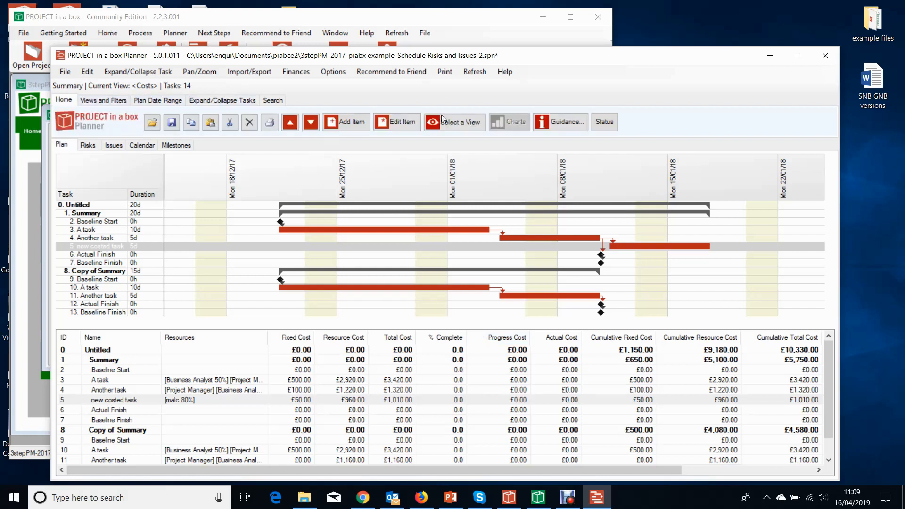
pyautogui.click(605, 122)
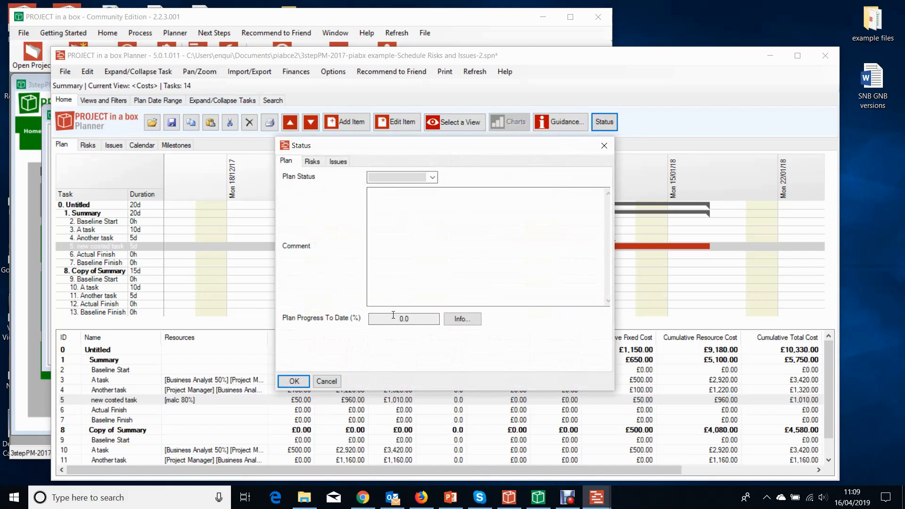
pyautogui.click(312, 162)
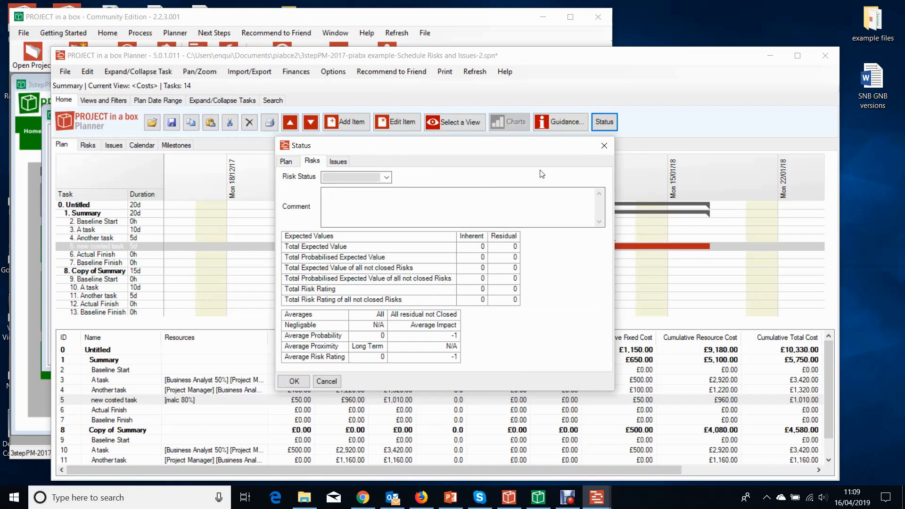
pyautogui.click(603, 145)
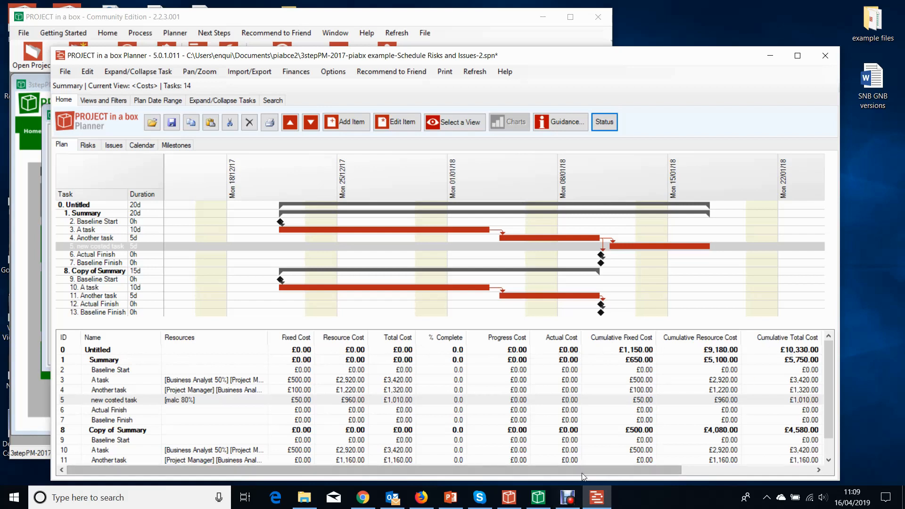
pyautogui.moveTo(585, 469); pyautogui.dragTo(737, 465)
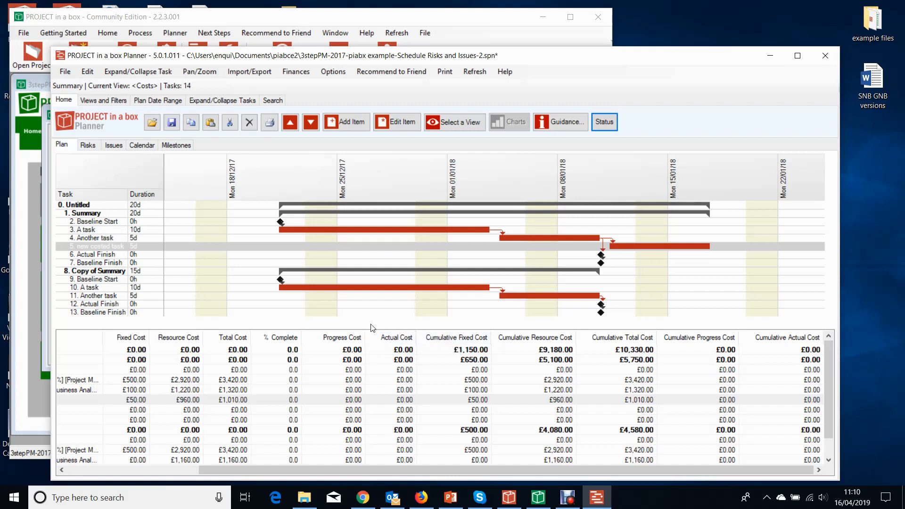
# Step: Save and close the plan, and check in Schedule Risks and Issues.spn to the project
pyautogui.click(172, 122)
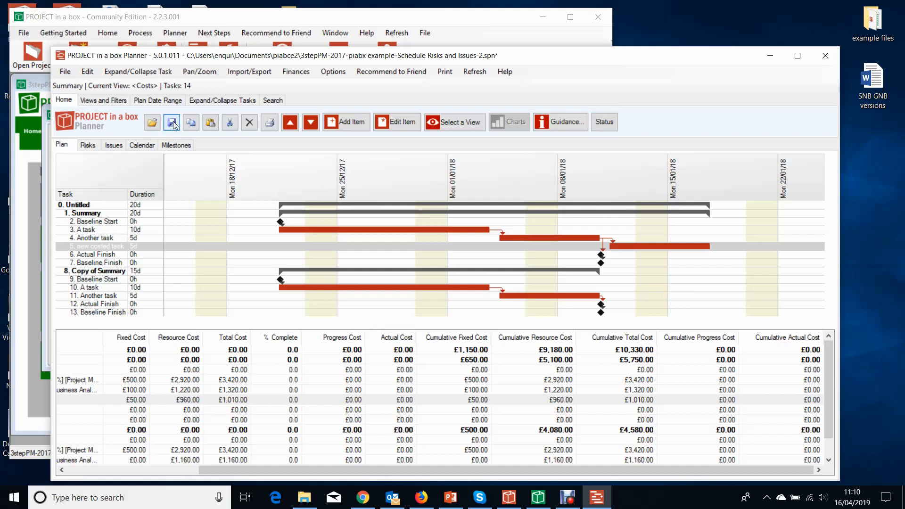
pyautogui.click(824, 58)
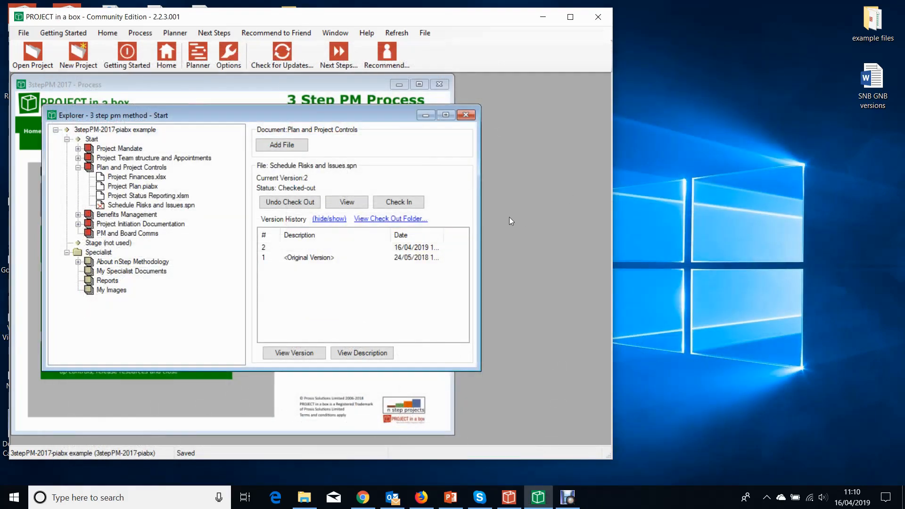
pyautogui.click(396, 201)
pyautogui.click(292, 312)
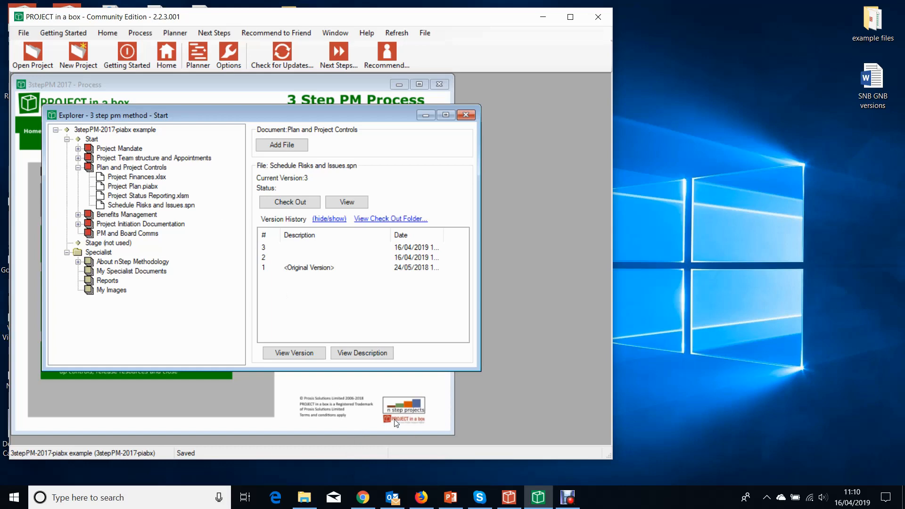
# Step: Open Demo Planner file from the example files folder and look through its Gantt chart to the Prepare for move tasks
pyautogui.click(310, 499)
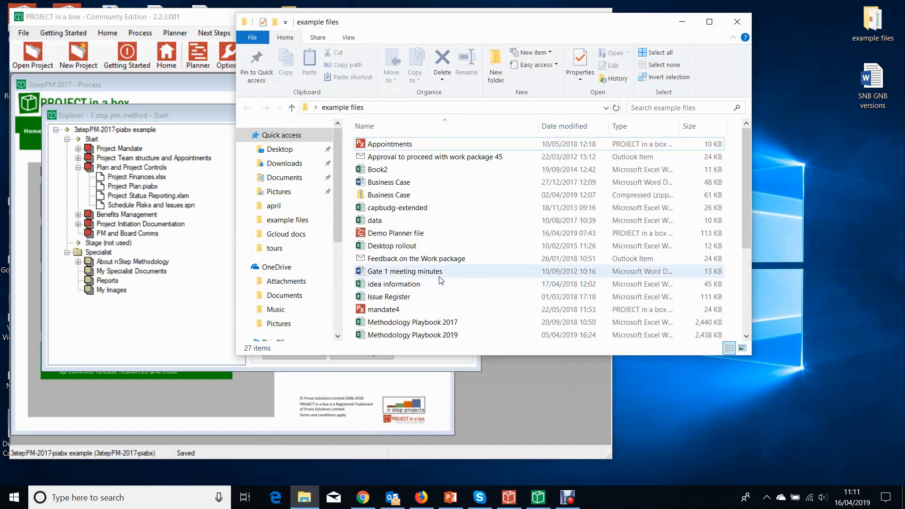
pyautogui.doubleClick(405, 233)
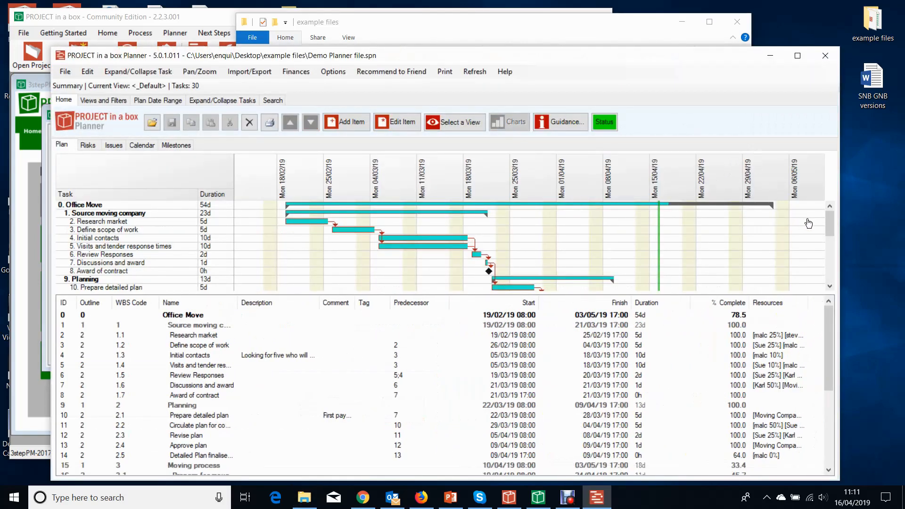
pyautogui.moveTo(828, 224); pyautogui.dragTo(831, 266)
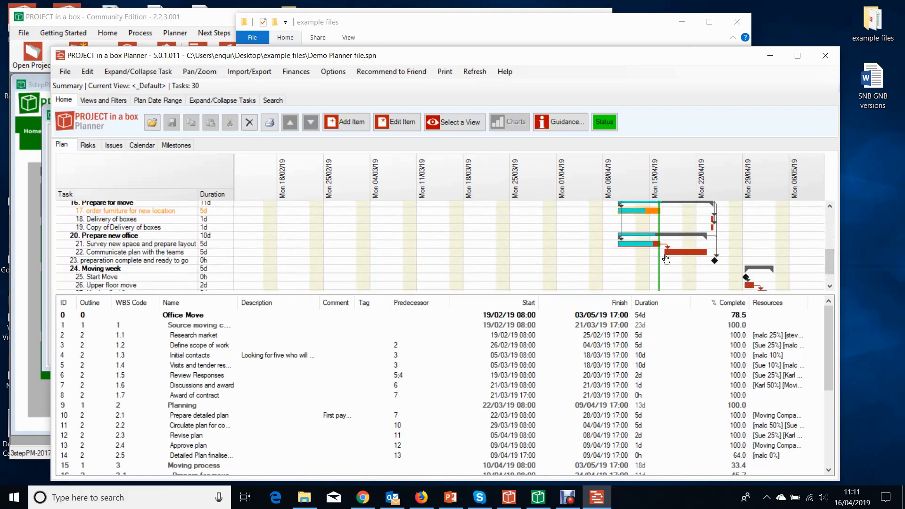
pyautogui.scroll(3, 652, 237)
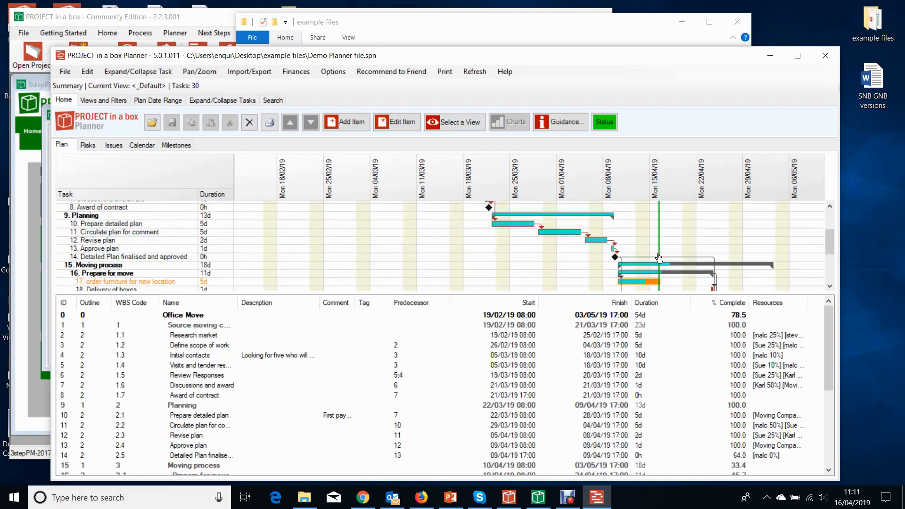
pyautogui.scroll(-3, 659, 257)
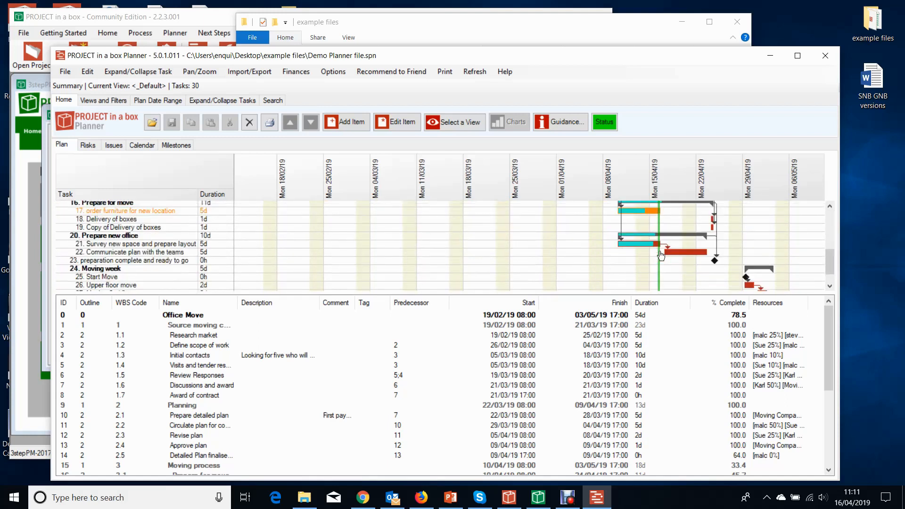
# Step: Set the completion of the 'order furniture for new location' task to 75%
pyautogui.doubleClick(639, 216)
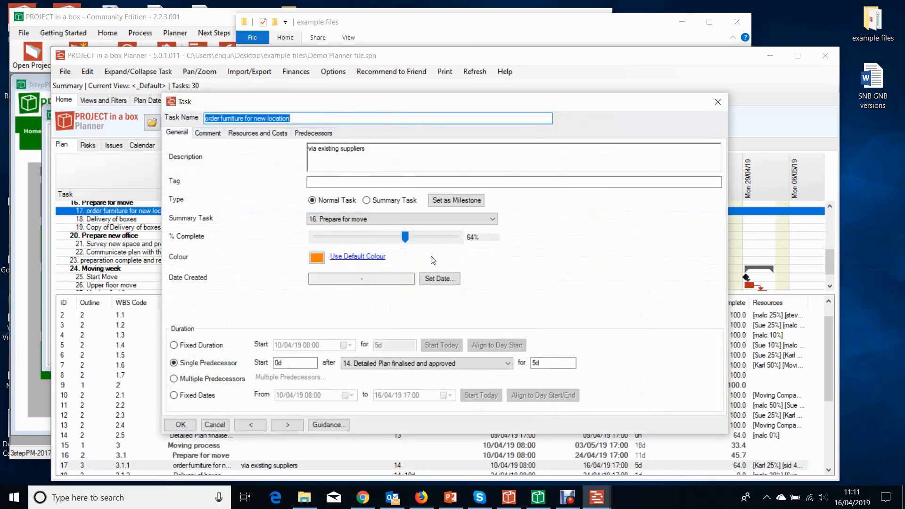
pyautogui.click(404, 237)
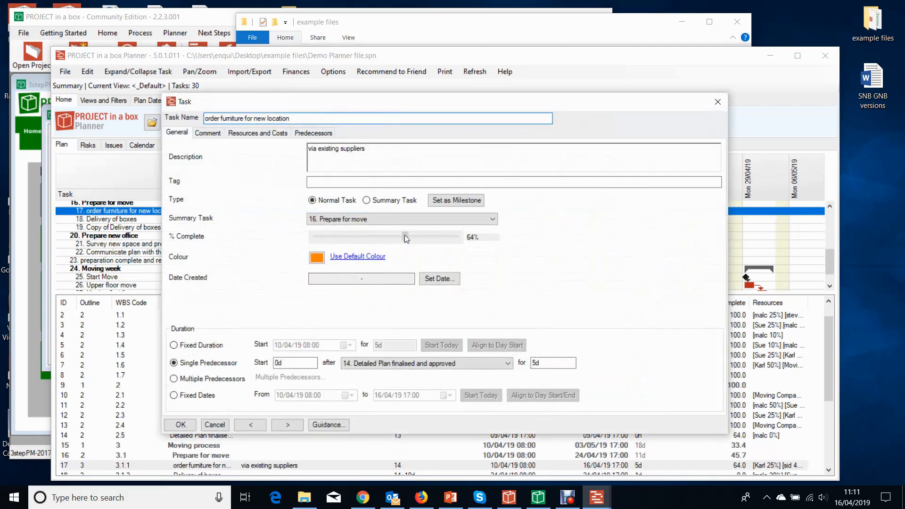
pyautogui.moveTo(404, 234); pyautogui.dragTo(420, 234)
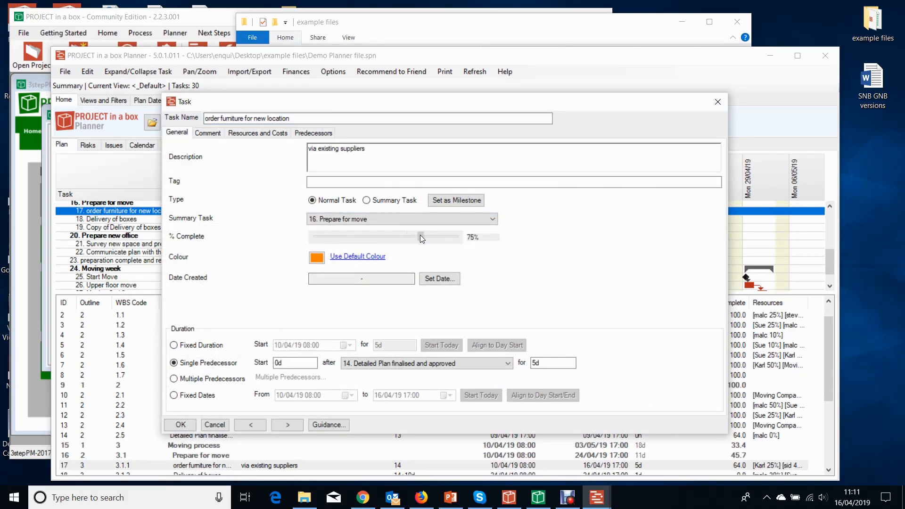
# Step: Record 8 actual hours for the furniture order task's resource allocated at 25% and £30.00 per hour
pyautogui.click(261, 134)
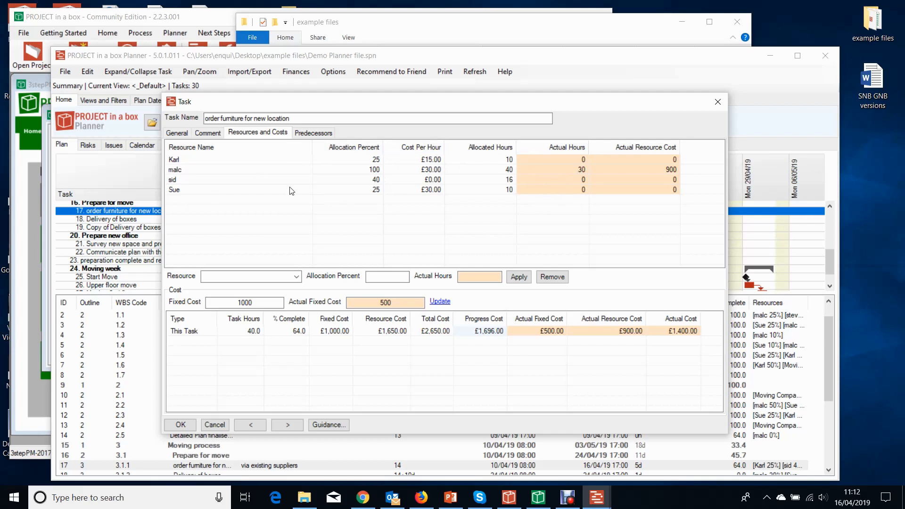
pyautogui.click(183, 171)
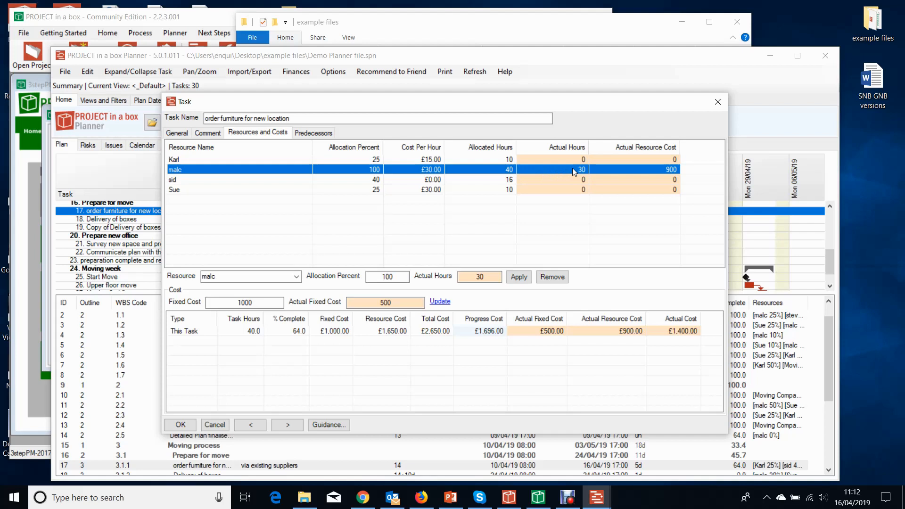
pyautogui.click(436, 185)
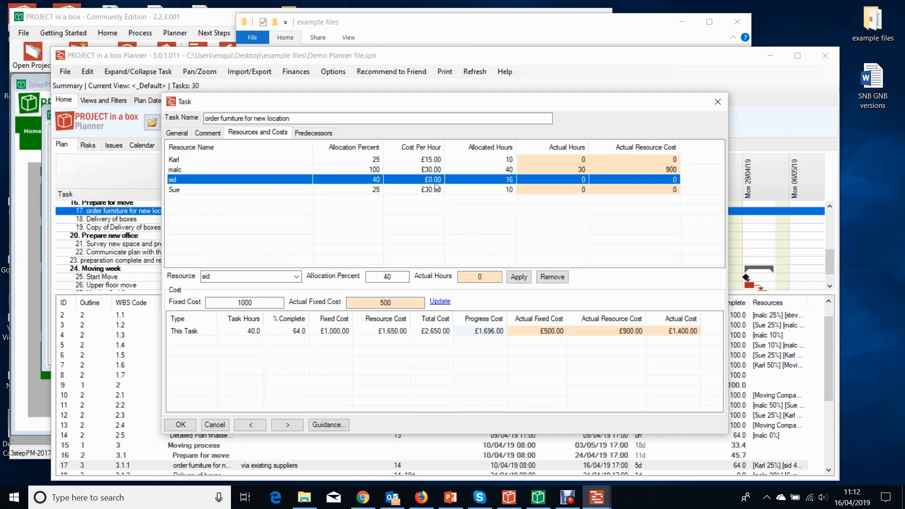
pyautogui.click(434, 191)
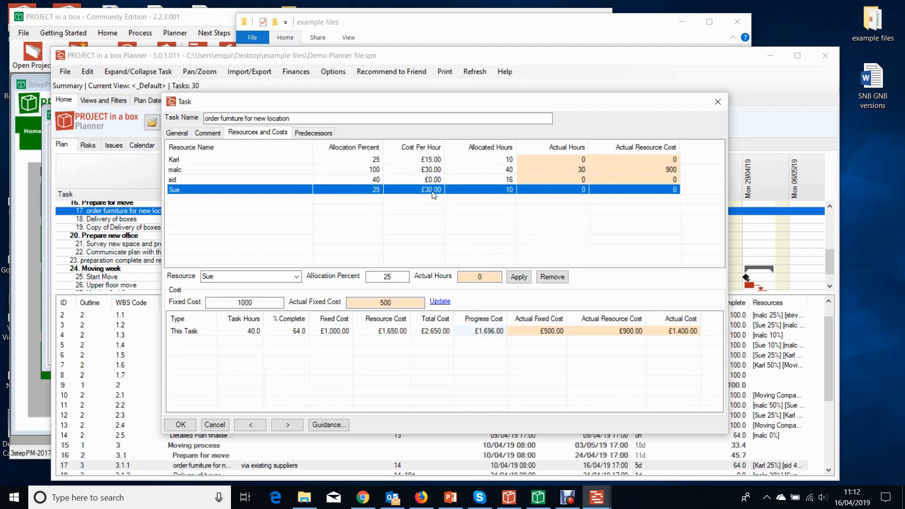
pyautogui.click(487, 273)
pyautogui.press('BackSpace')
pyautogui.write('8')
pyautogui.click(525, 278)
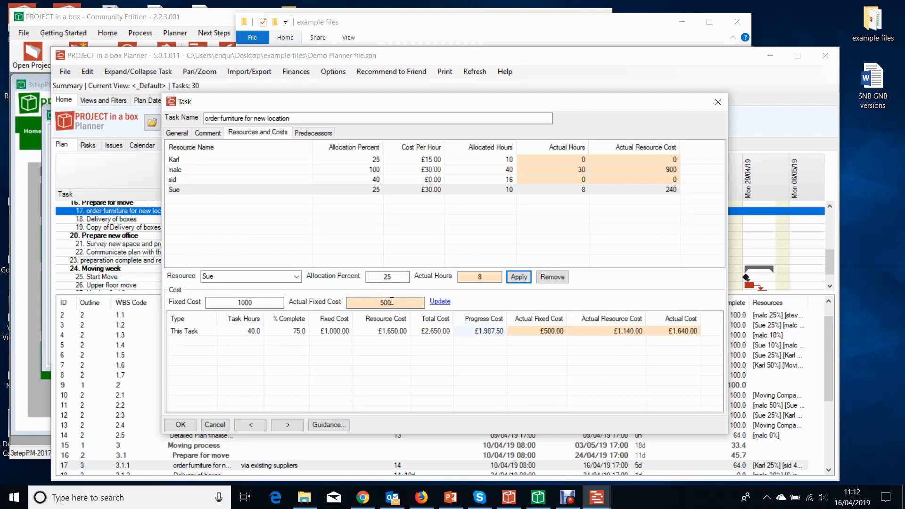
# Step: Set the furniture order task's actual fixed cost to 650, update its costs and accept the task changes
pyautogui.moveTo(393, 302); pyautogui.dragTo(370, 303)
pyautogui.write('650')
pyautogui.click(439, 304)
pyautogui.click(181, 426)
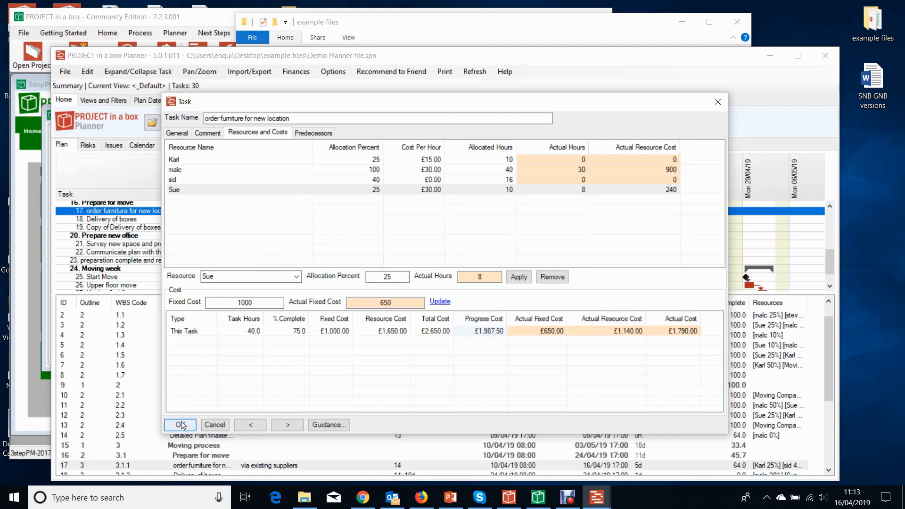
pyautogui.click(181, 426)
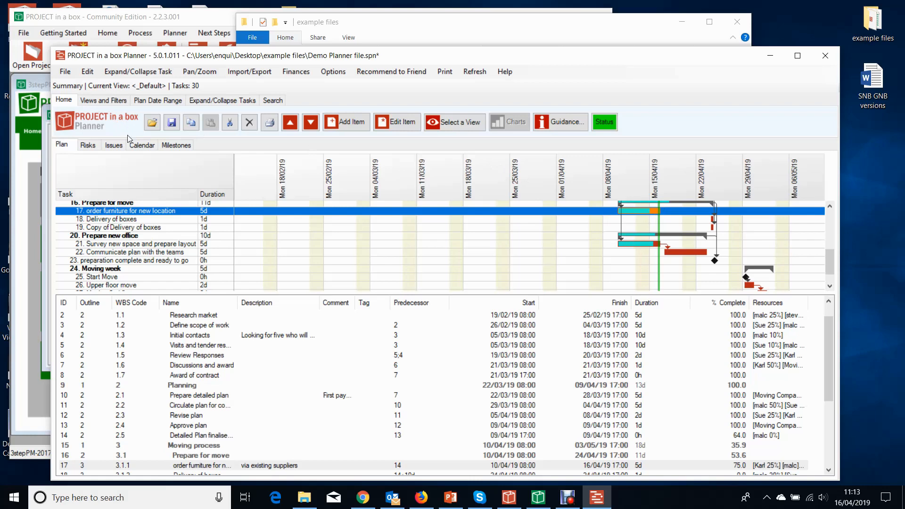
# Step: Open timesheet data entry and load the task hours of the first resource costed at £30.00 per hour
pyautogui.click(300, 77)
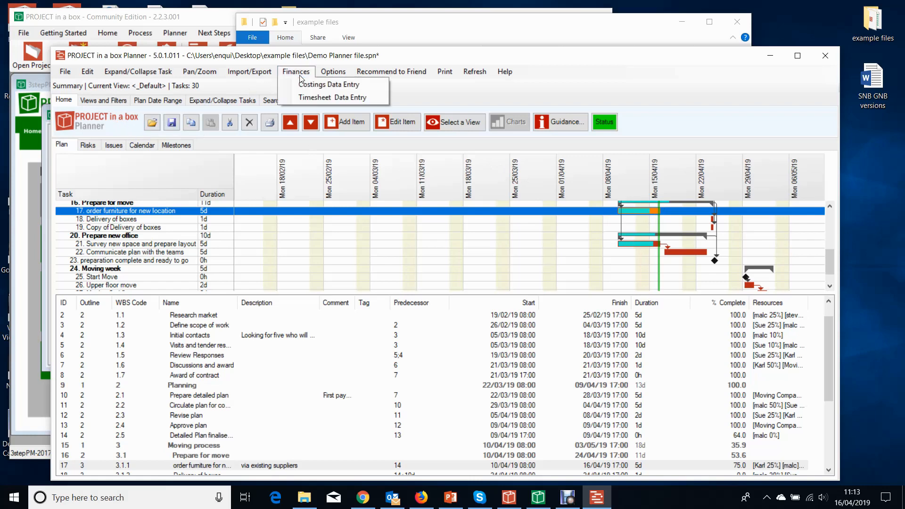
pyautogui.click(303, 100)
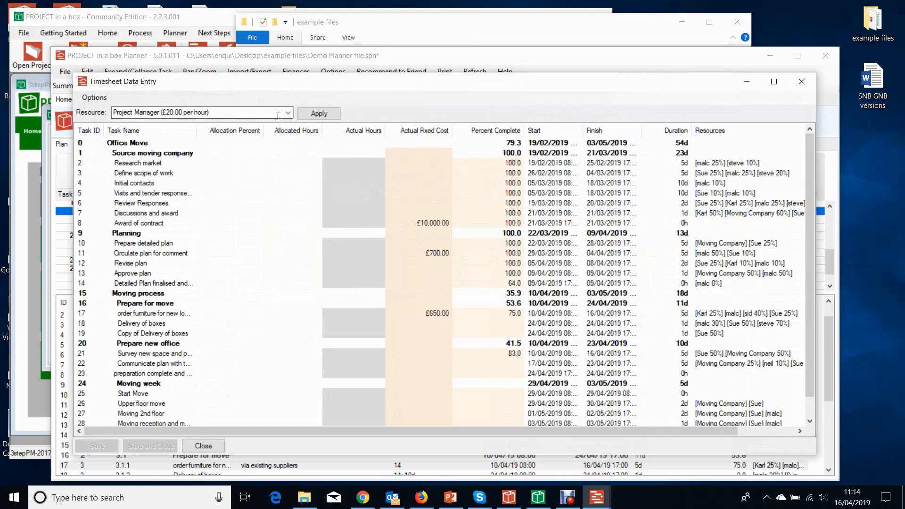
pyautogui.click(285, 114)
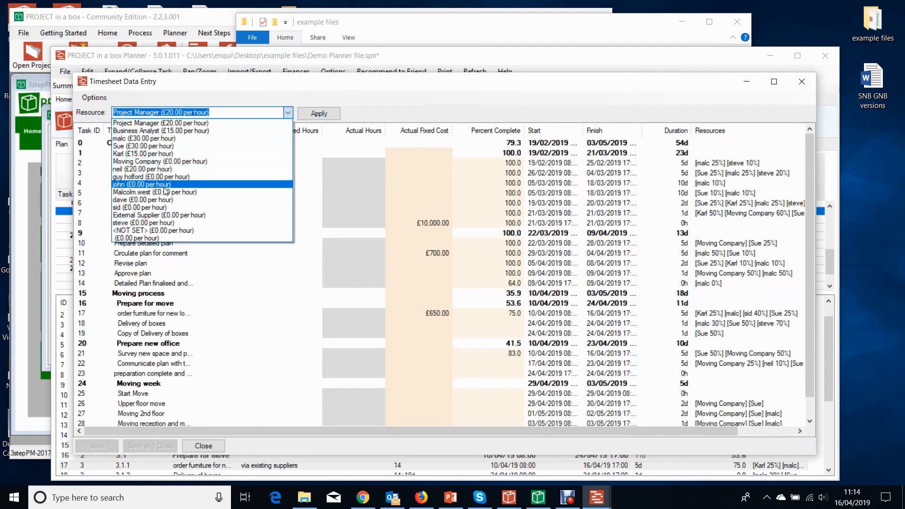
pyautogui.click(155, 139)
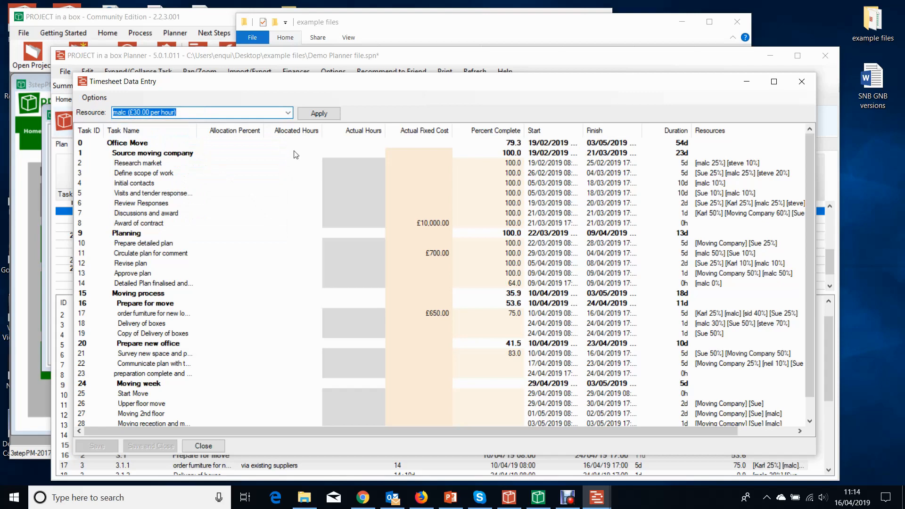
pyautogui.click(319, 113)
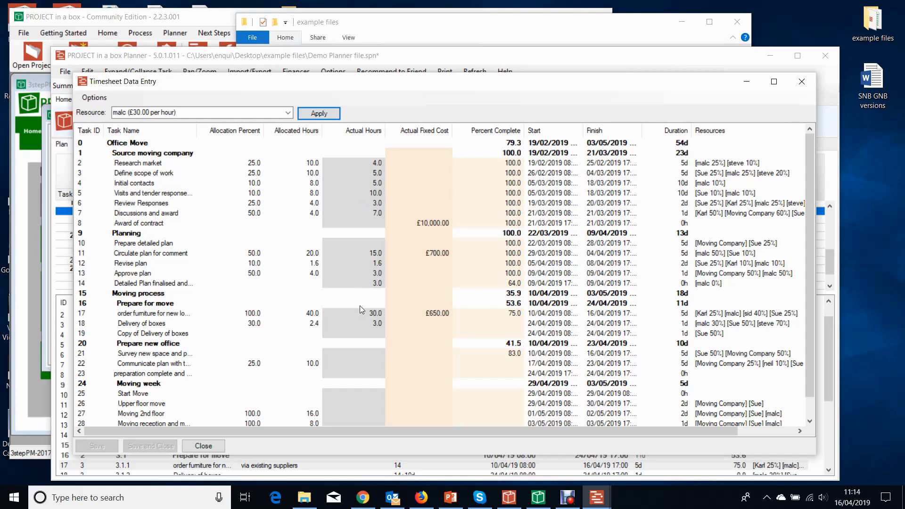
# Step: Enter 5 actual hours and 30% complete for 'Communicate plan with the teams', then save and close the timesheet
pyautogui.scroll(-1, 342, 318)
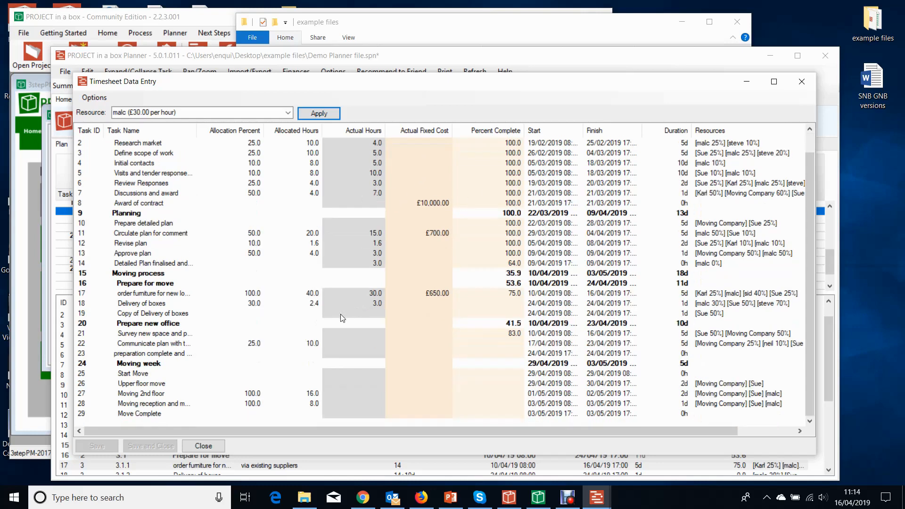
pyautogui.click(369, 345)
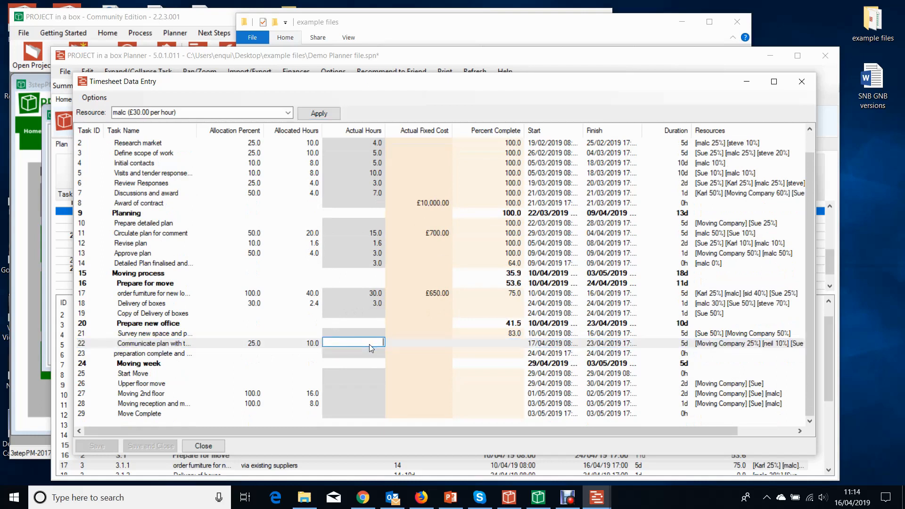
pyautogui.write('5')
pyautogui.click(469, 335)
pyautogui.click(508, 344)
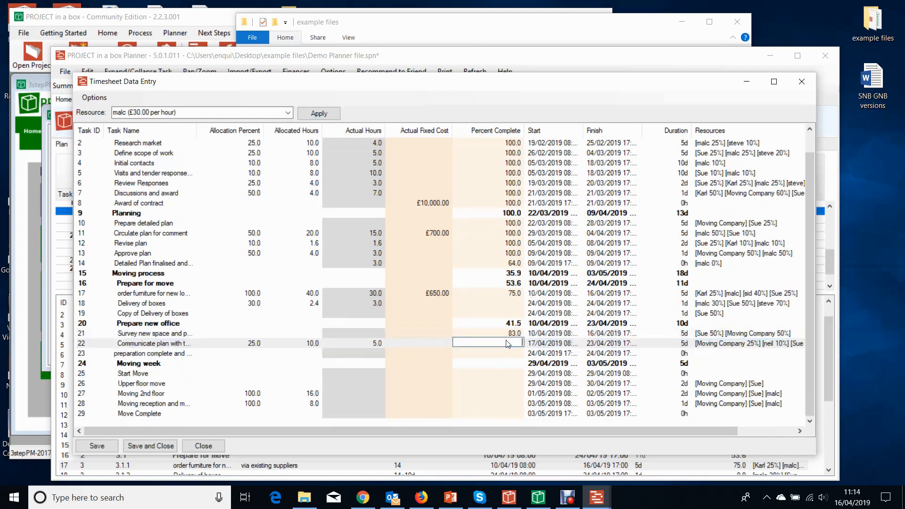
pyautogui.write('30')
pyautogui.press('Return')
pyautogui.click(505, 361)
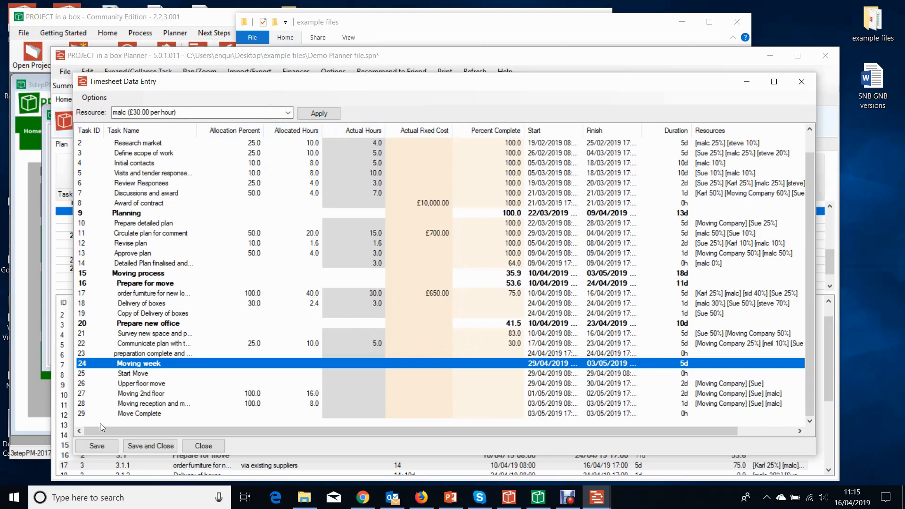
pyautogui.click(97, 446)
pyautogui.click(203, 446)
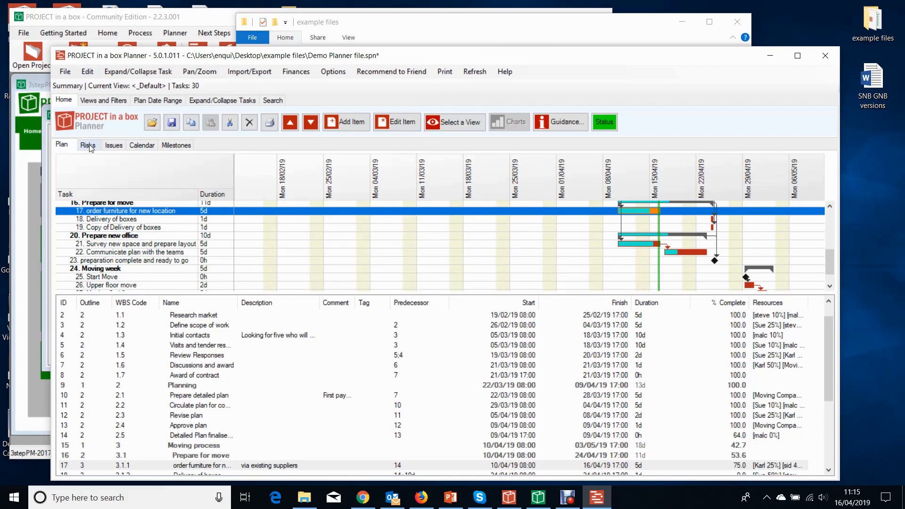
# Step: Switch the plan to the built-in Costs view
pyautogui.click(113, 101)
pyautogui.click(89, 122)
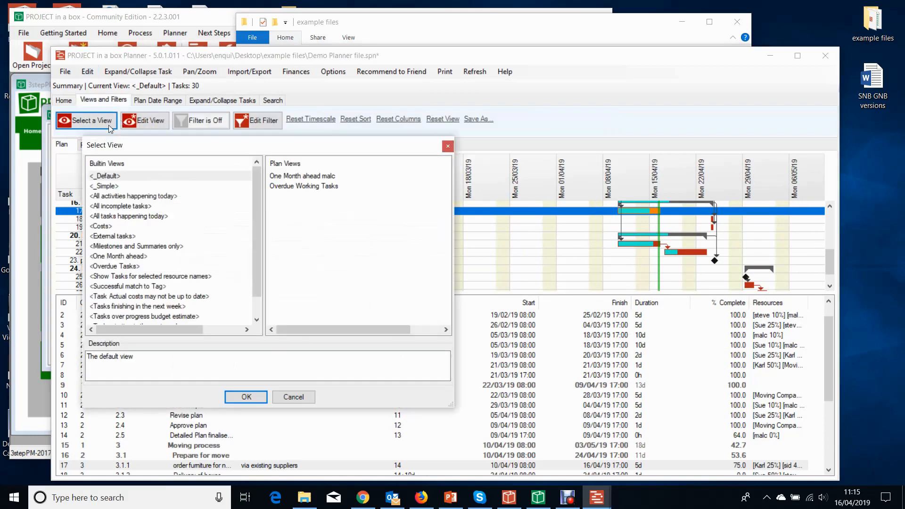
pyautogui.click(115, 236)
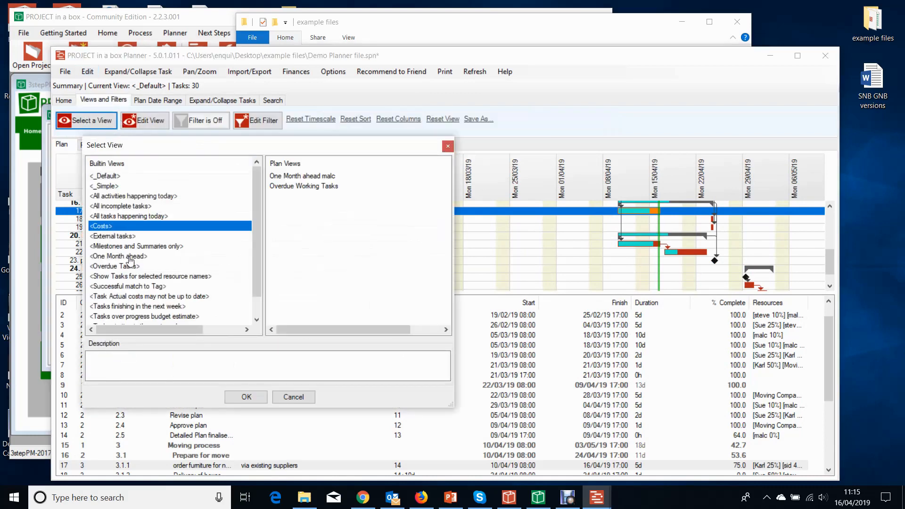
pyautogui.click(245, 396)
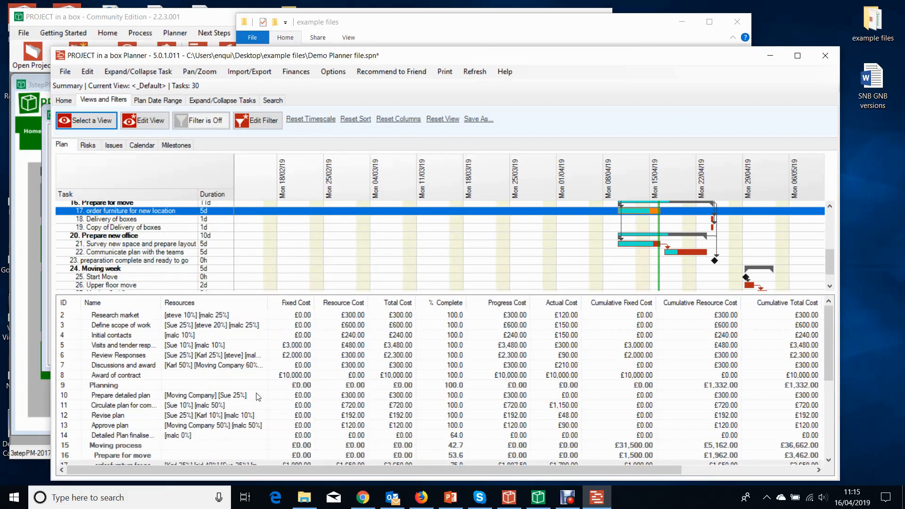
# Step: Examine the individual and cumulative fixed, resource, total, progress and actual costs from the Office Move summary to the last task
pyautogui.moveTo(829, 341); pyautogui.dragTo(827, 301)
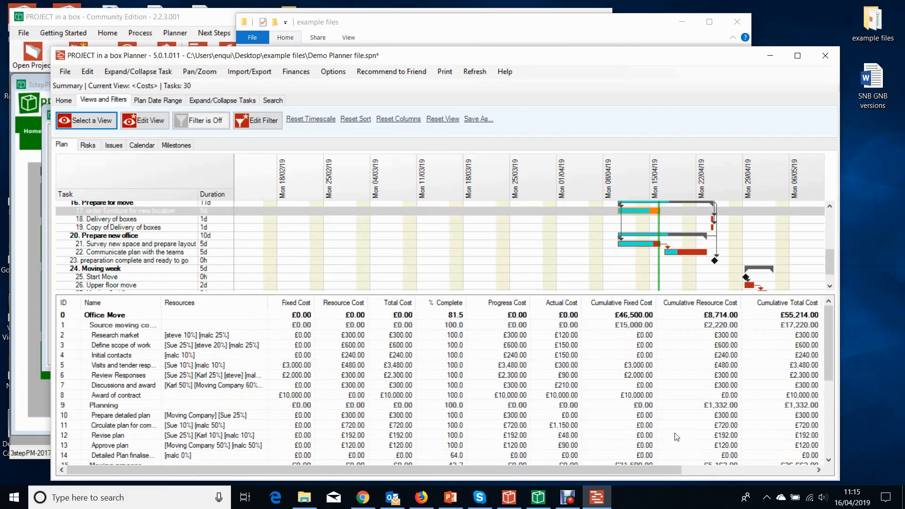
pyautogui.moveTo(604, 472); pyautogui.dragTo(738, 472)
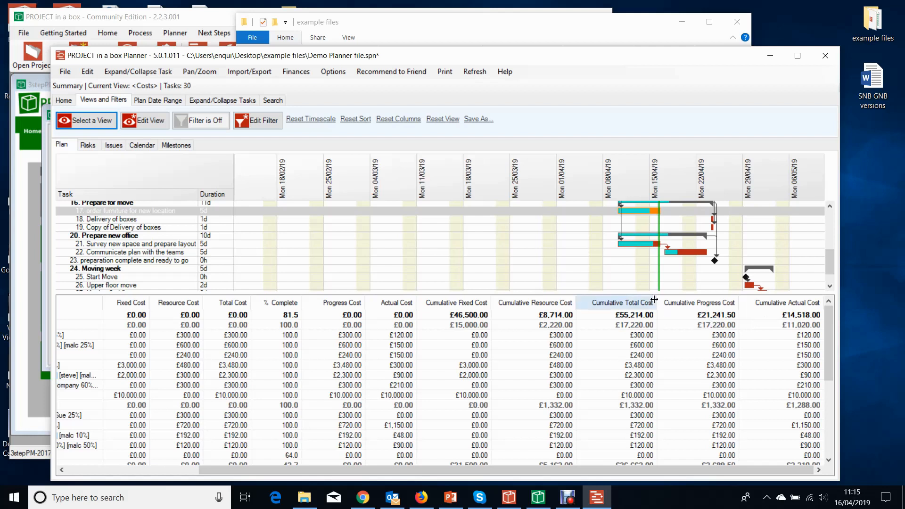
pyautogui.scroll(-1, 653, 236)
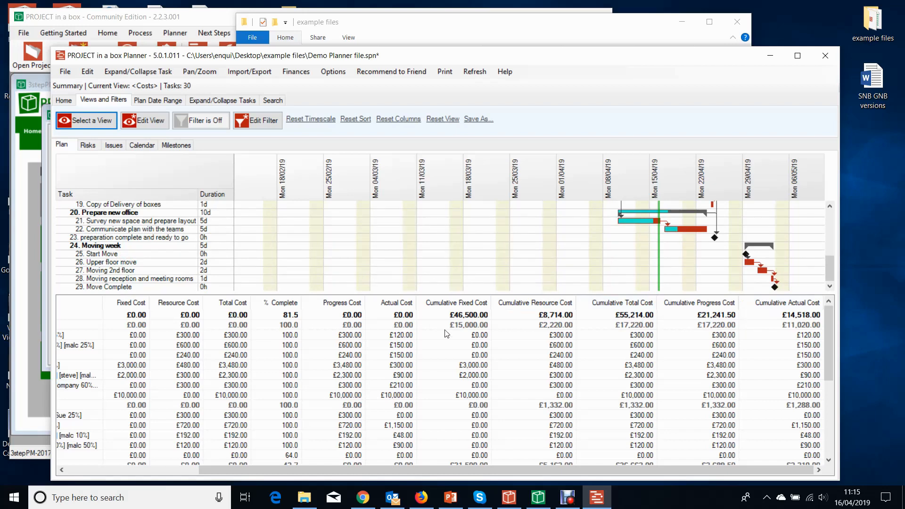
pyautogui.scroll(-2, 499, 359)
pyautogui.scroll(-2, 499, 358)
pyautogui.scroll(-1, 498, 358)
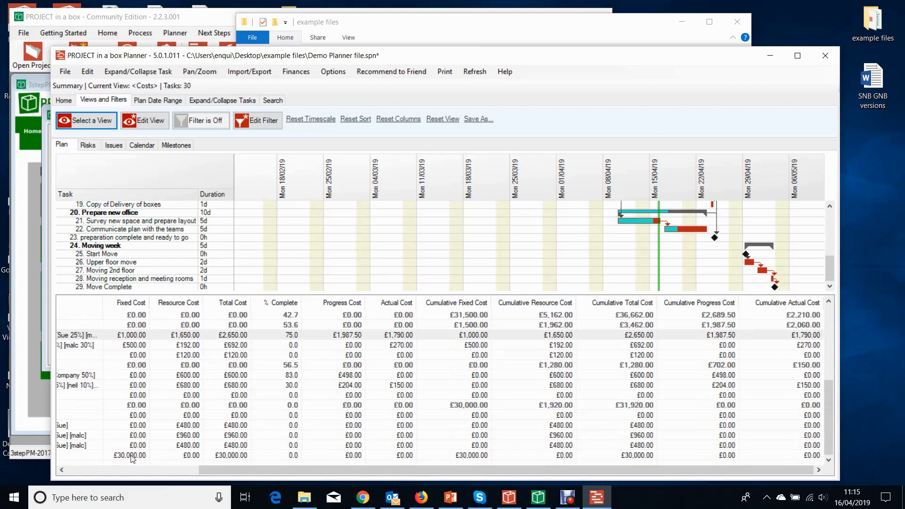
pyautogui.moveTo(242, 467); pyautogui.dragTo(117, 467)
pyautogui.moveTo(319, 471); pyautogui.dragTo(567, 464)
# Step: Save the Demo Planner file and close the plan
pyautogui.click(64, 73)
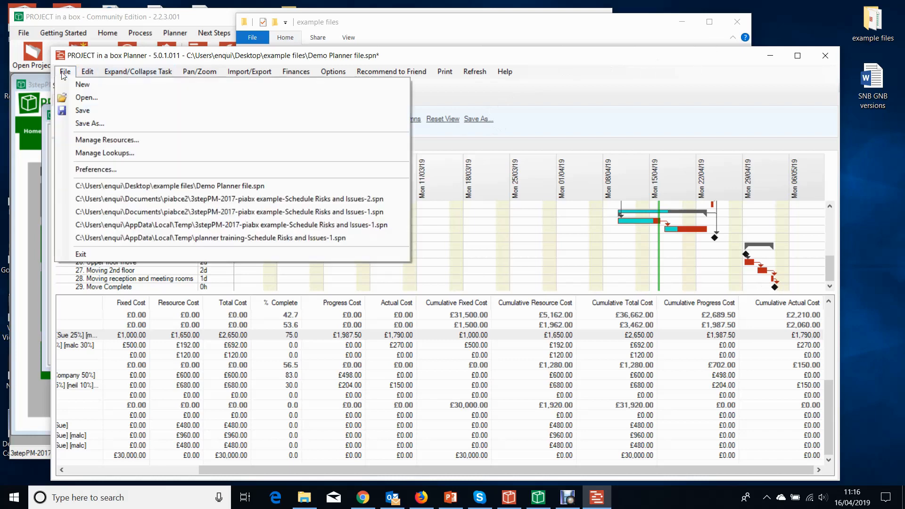
pyautogui.click(83, 111)
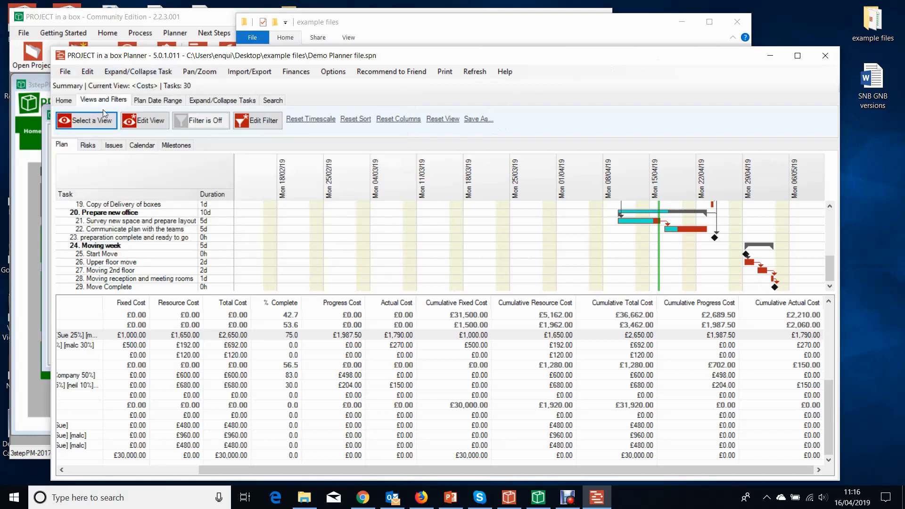
pyautogui.click(835, 56)
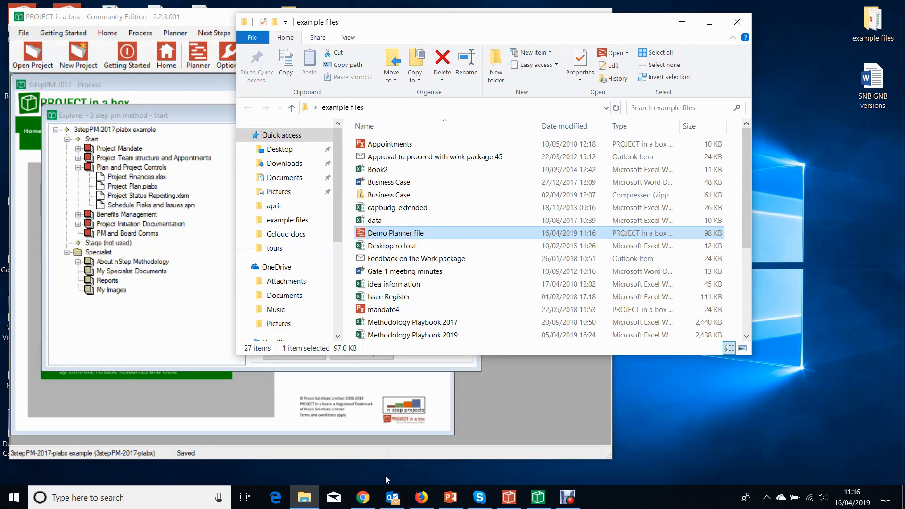
# Step: Switch to PROJECT in a box Manager Version and display the portfolio tasks in the 'Costs - full table view', repositioning the tasks window
pyautogui.click(509, 497)
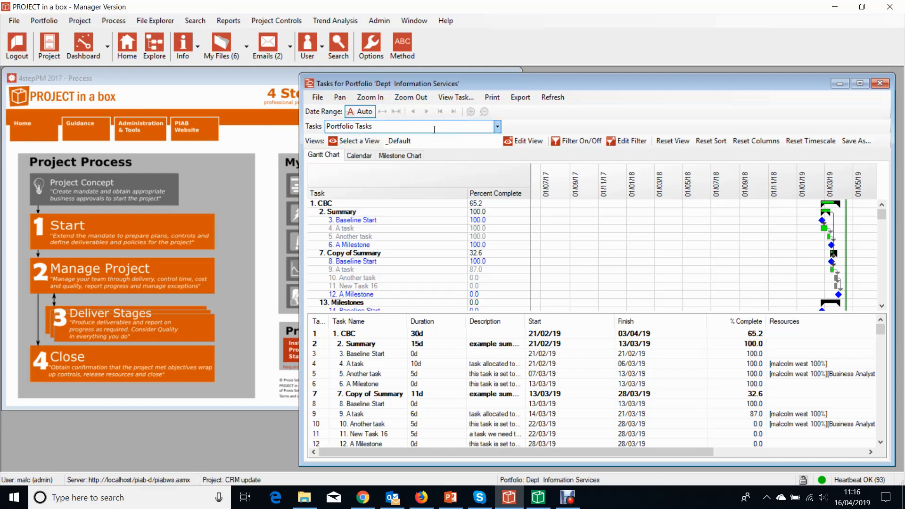
pyautogui.click(353, 142)
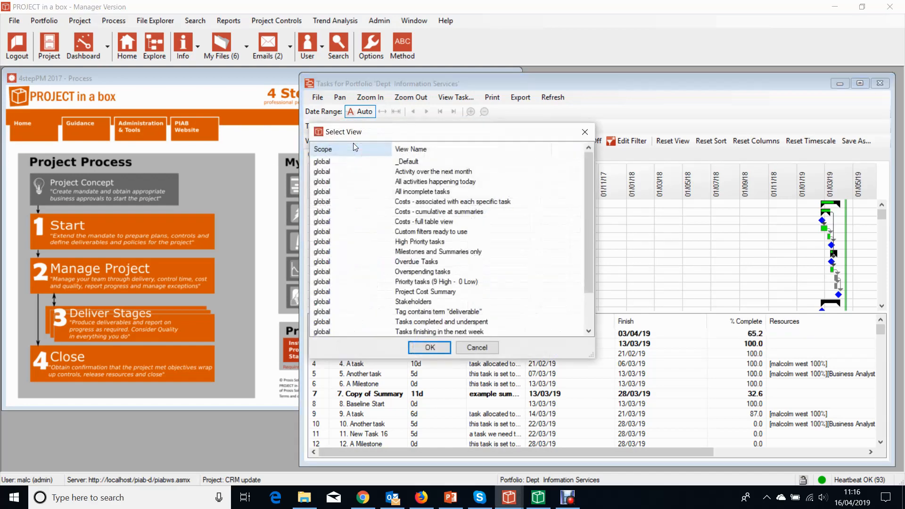
pyautogui.click(427, 222)
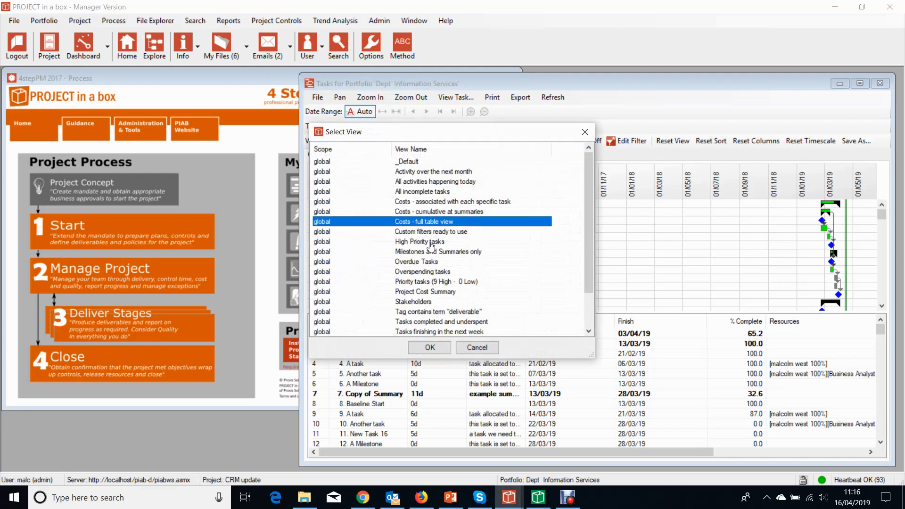
pyautogui.click(429, 347)
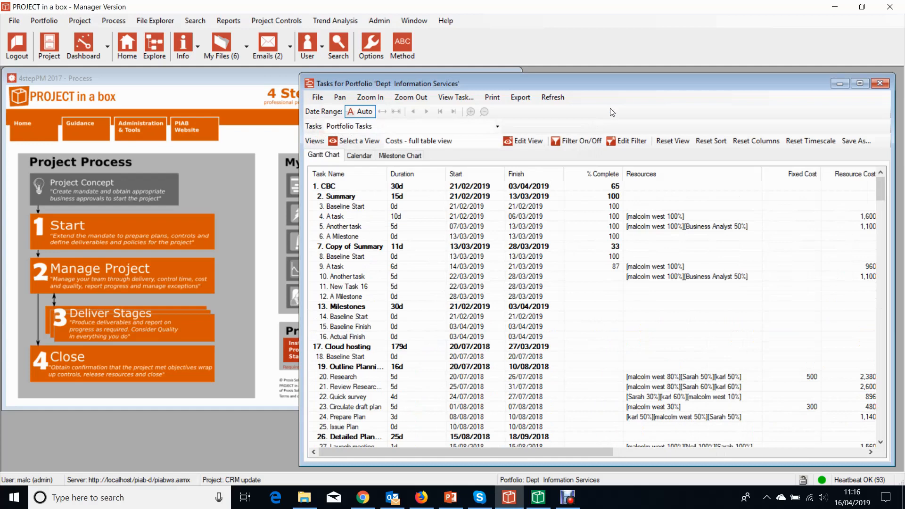
pyautogui.moveTo(601, 87); pyautogui.dragTo(423, 79)
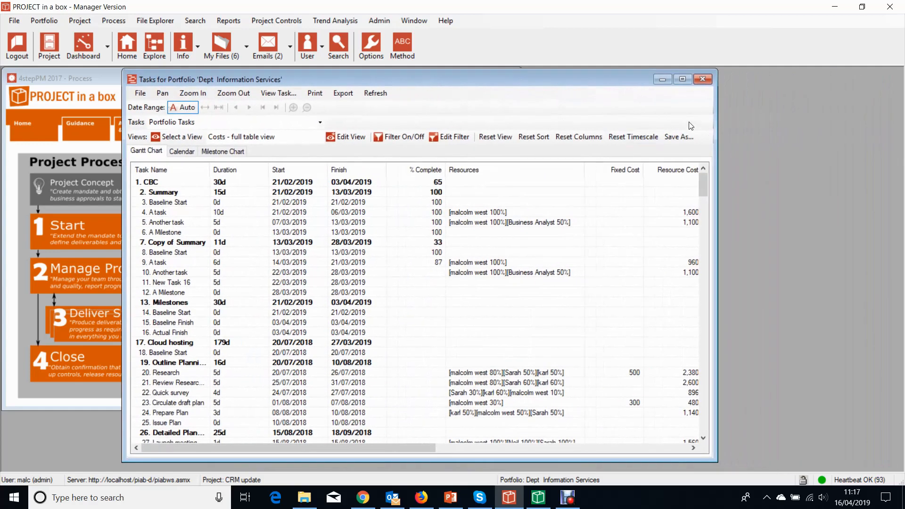
# Step: Widen the portfolio tasks window and examine the cost columns and task rows across the full table
pyautogui.moveTo(715, 116); pyautogui.dragTo(888, 116)
pyautogui.moveTo(545, 448); pyautogui.dragTo(813, 443)
pyautogui.moveTo(880, 189); pyautogui.dragTo(891, 139)
pyautogui.moveTo(691, 448); pyautogui.dragTo(469, 451)
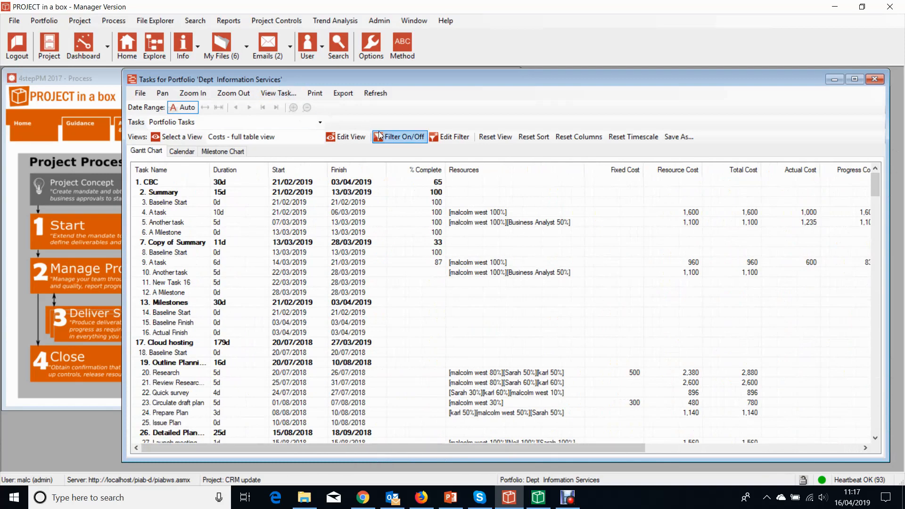
# Step: Display the portfolio tasks in the 'Costs - cumulative at summaries' view
pyautogui.click(184, 140)
pyautogui.click(419, 213)
pyautogui.click(433, 349)
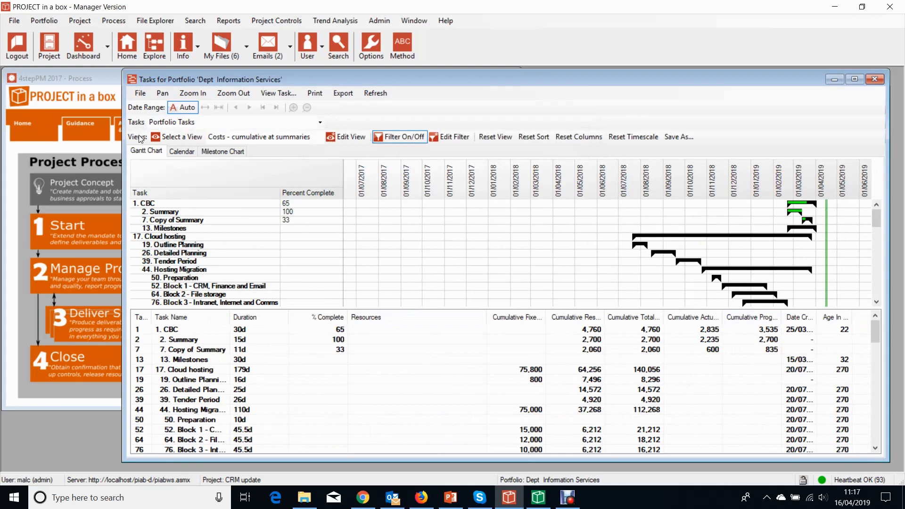
# Step: Display the 'Project Cost Summary' view, review the project list to its end, and widen the Project column to fit the full names
pyautogui.click(189, 138)
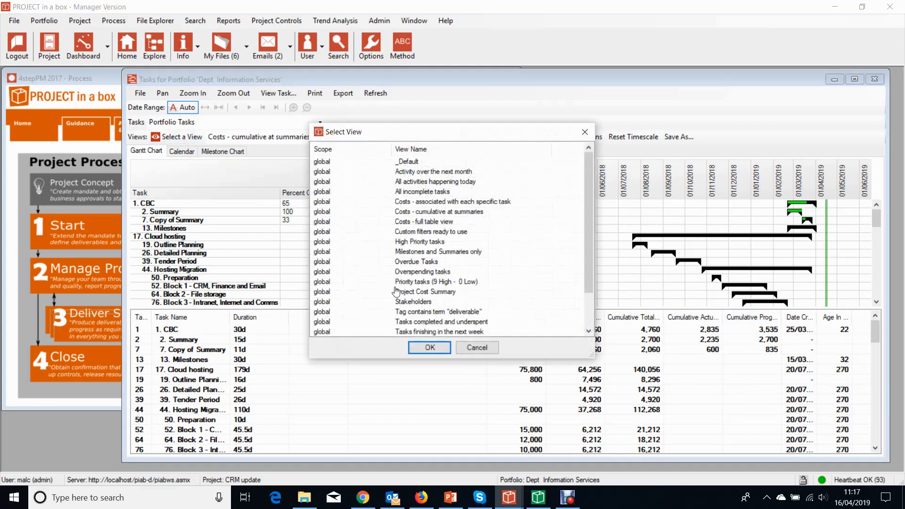
pyautogui.click(415, 292)
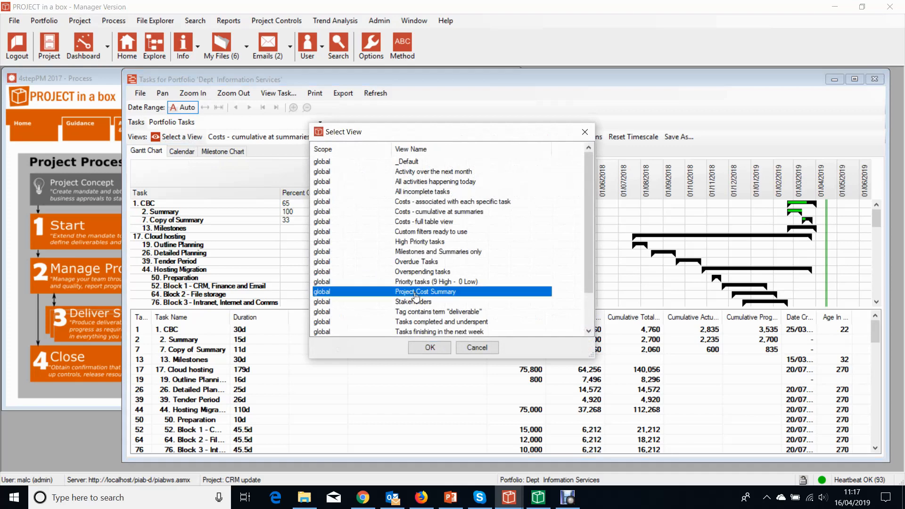
pyautogui.click(430, 348)
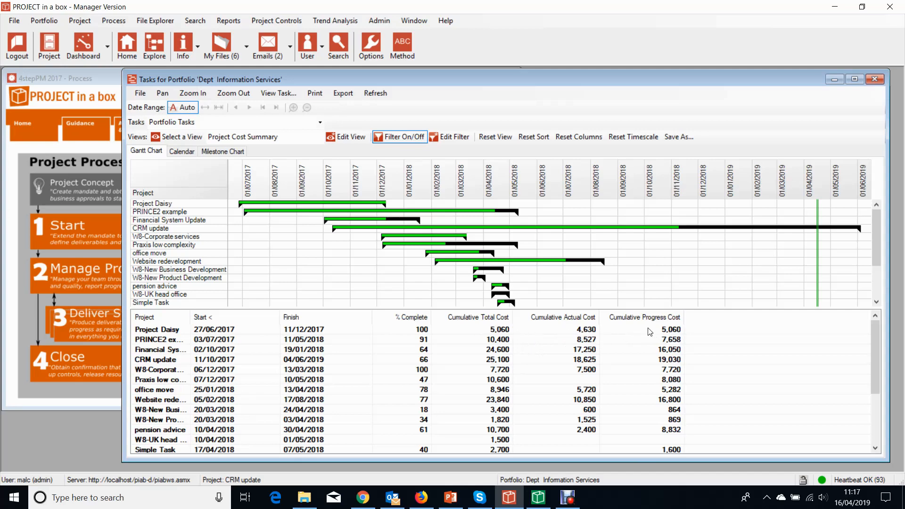
pyautogui.scroll(-2, 623, 399)
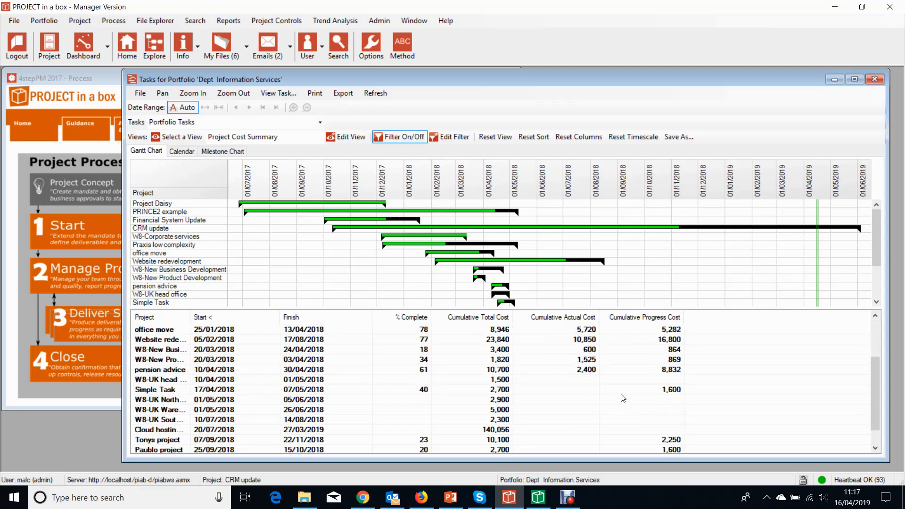
pyautogui.scroll(-1, 623, 398)
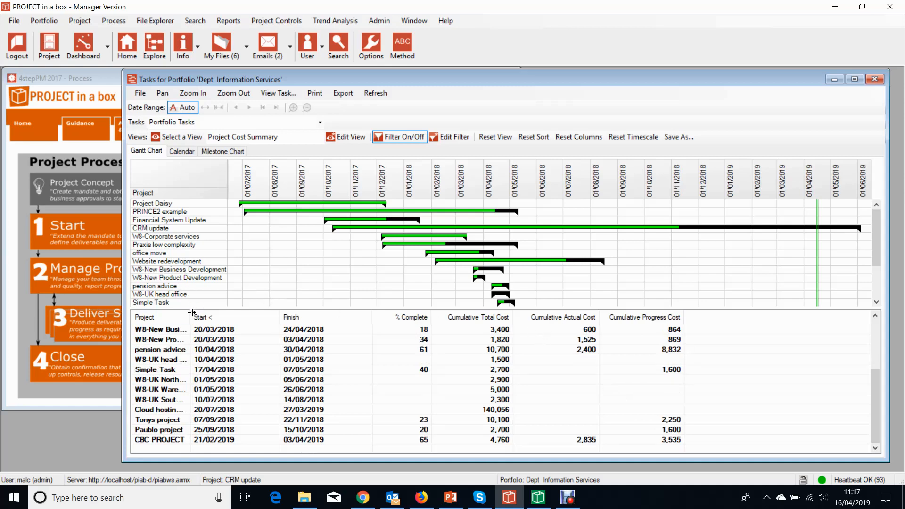
pyautogui.moveTo(190, 317); pyautogui.dragTo(257, 317)
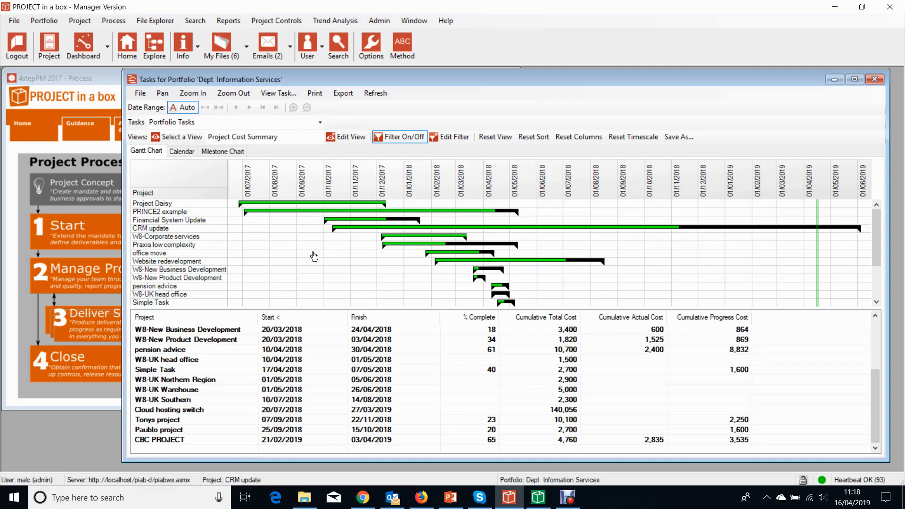
# Step: Open the project-level trend analysis and reposition its window so the whole timeline chart and legend fit
pyautogui.click(330, 21)
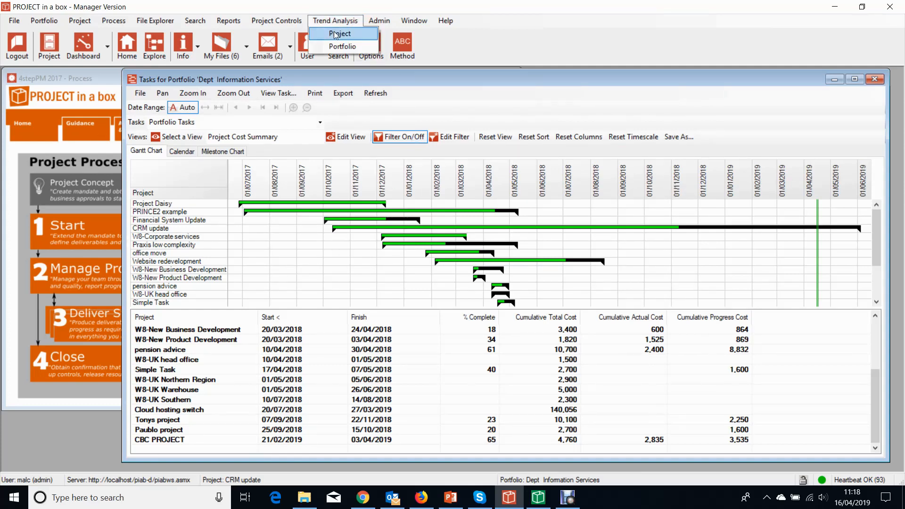
pyautogui.click(335, 36)
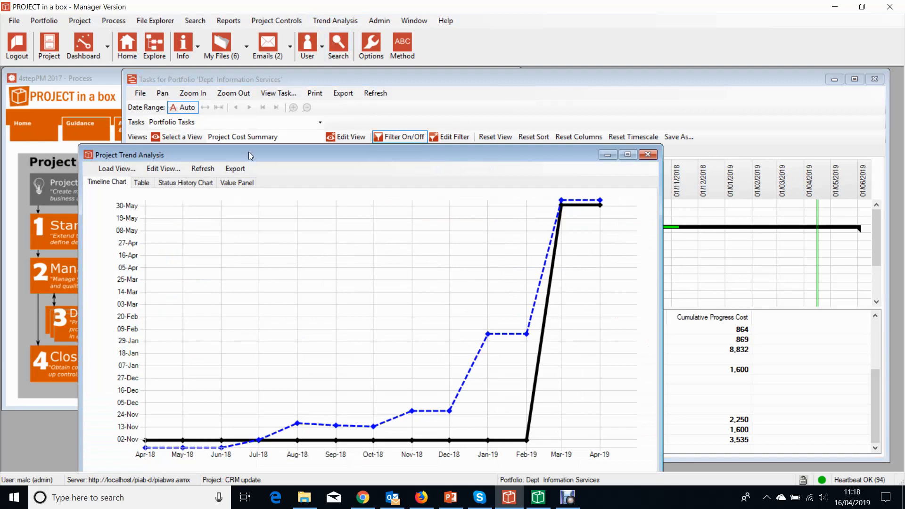
pyautogui.moveTo(250, 154); pyautogui.dragTo(267, 119)
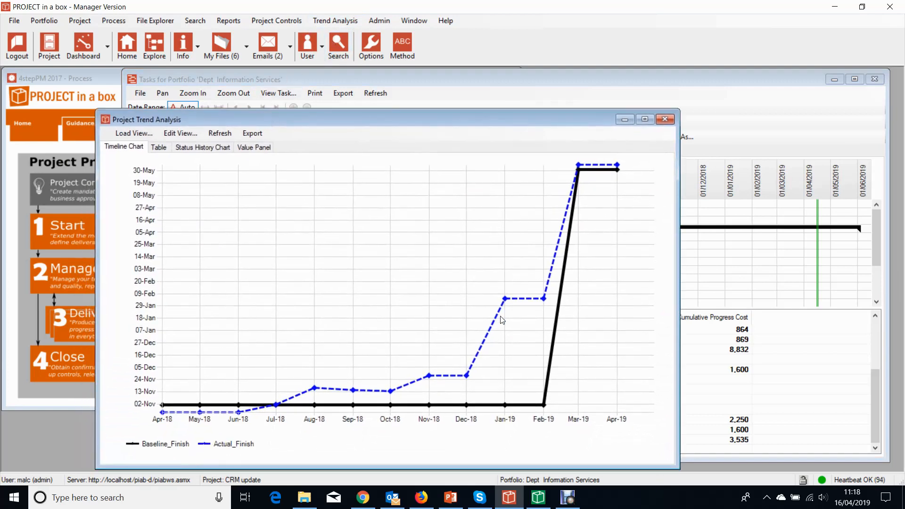
# Step: Load the 'Finance timeline' specification to review the cost trends, and close the trend analysis and portfolio tasks windows
pyautogui.click(134, 134)
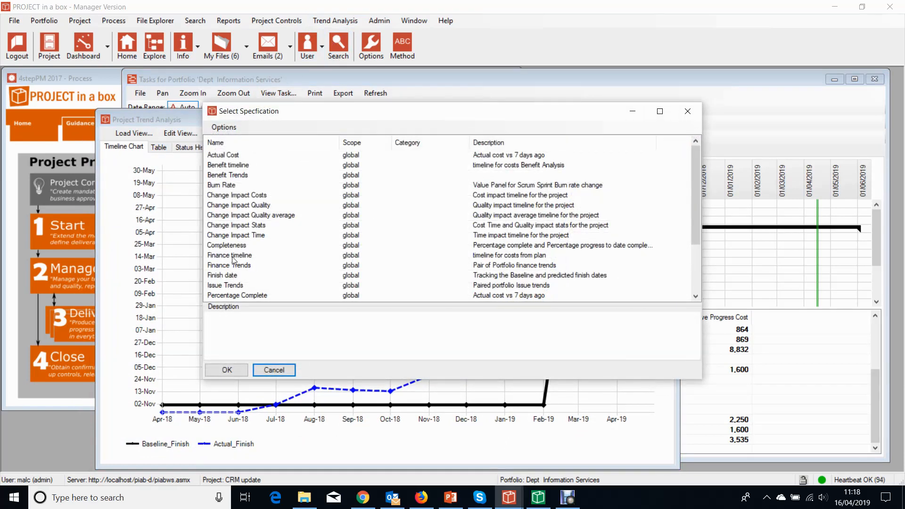
pyautogui.click(232, 255)
pyautogui.click(226, 369)
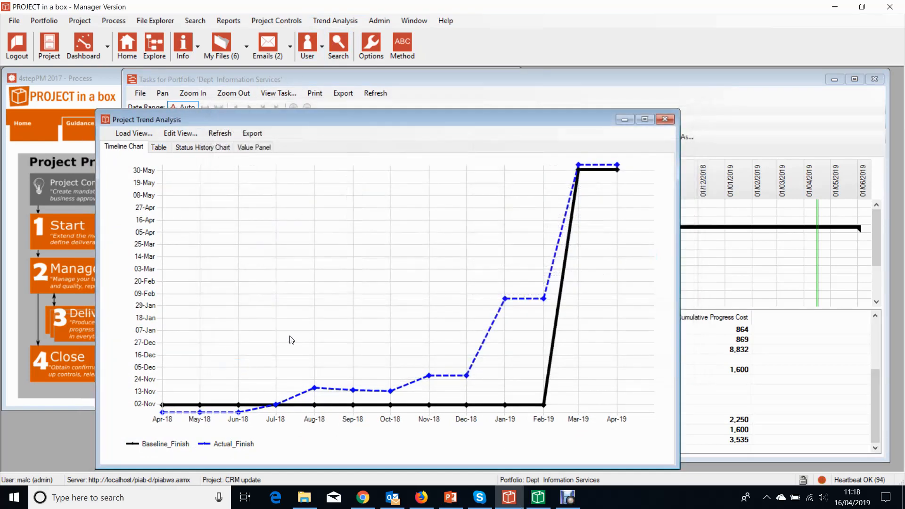
pyautogui.click(130, 135)
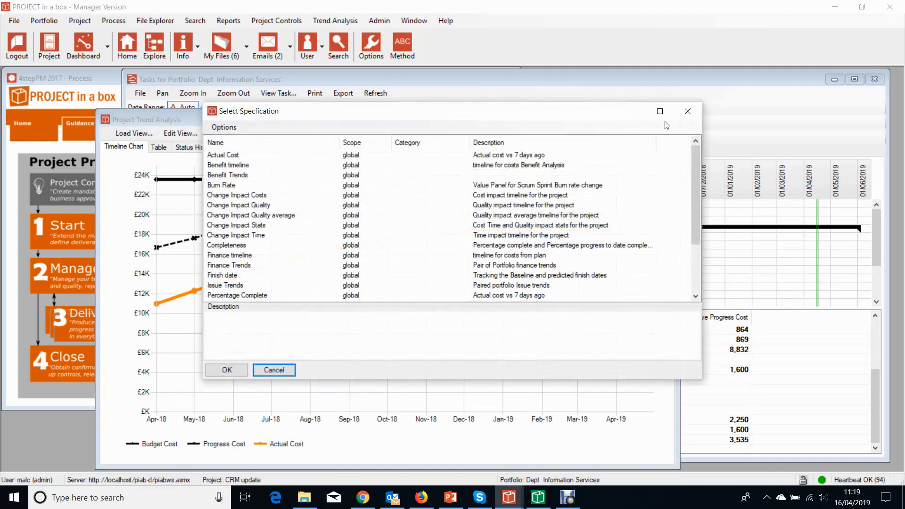
pyautogui.click(687, 112)
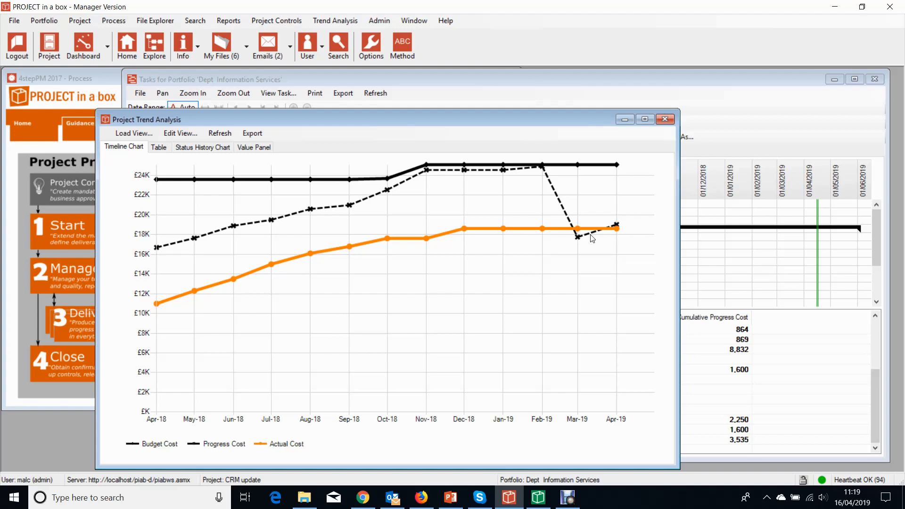
pyautogui.click(665, 119)
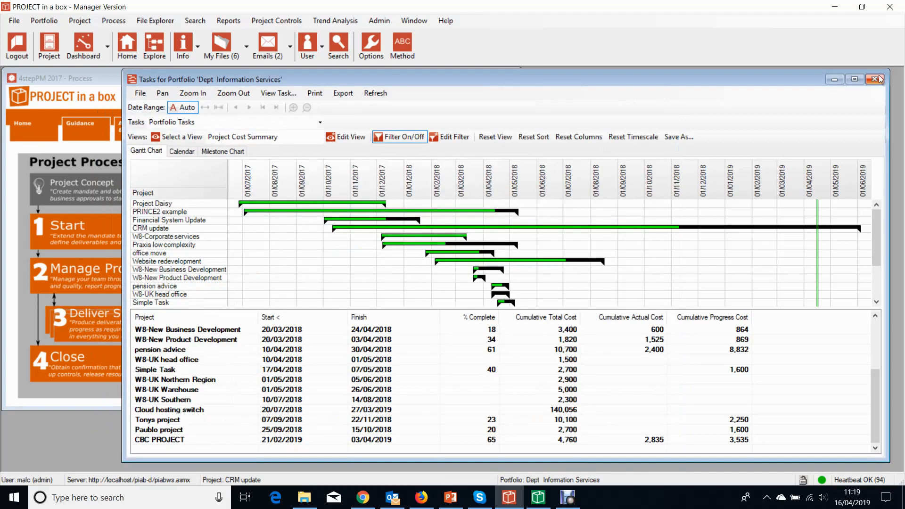
pyautogui.click(875, 78)
# Step: Load the 'Weekly Review' specification for the project report and run the report
pyautogui.click(228, 20)
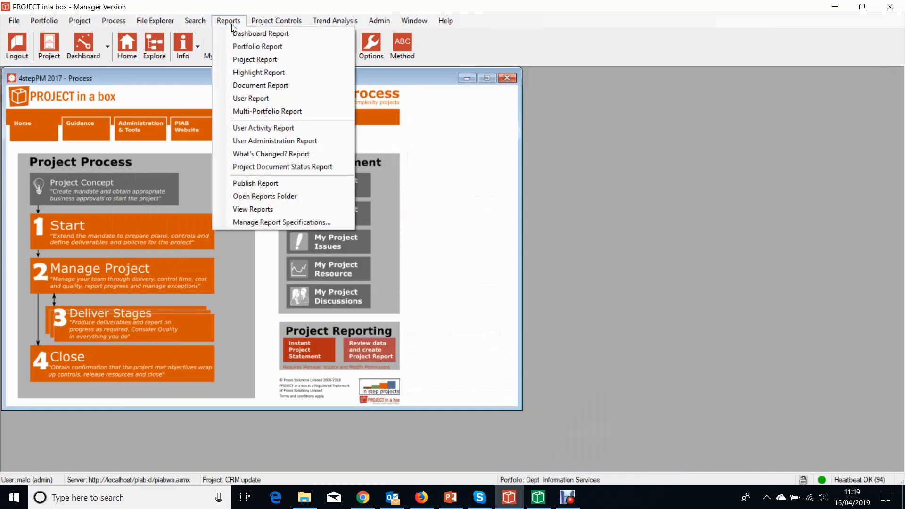
pyautogui.click(254, 61)
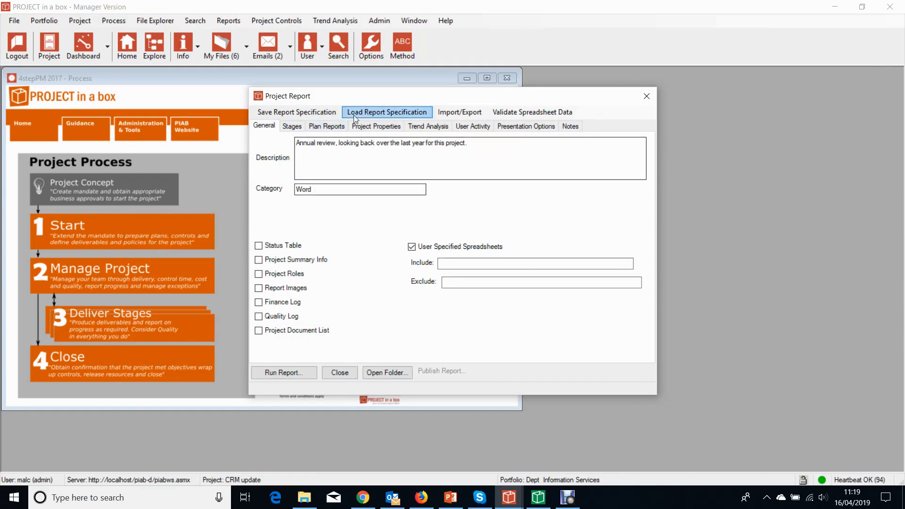
pyautogui.click(374, 115)
pyautogui.scroll(-5, 353, 213)
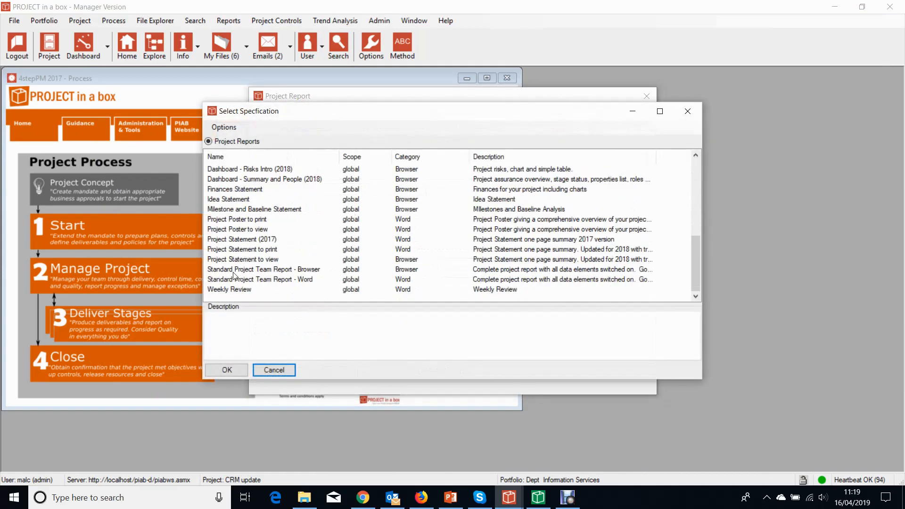
pyautogui.click(231, 289)
pyautogui.click(227, 370)
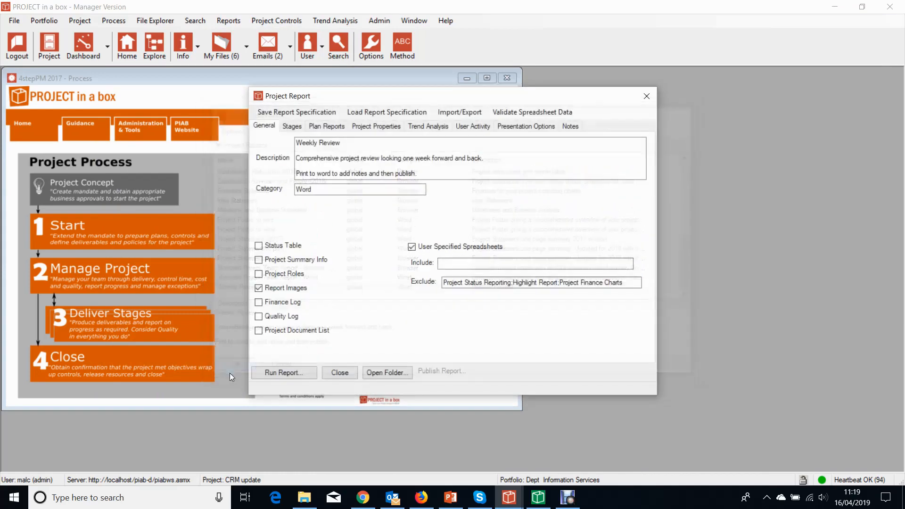
pyautogui.click(296, 372)
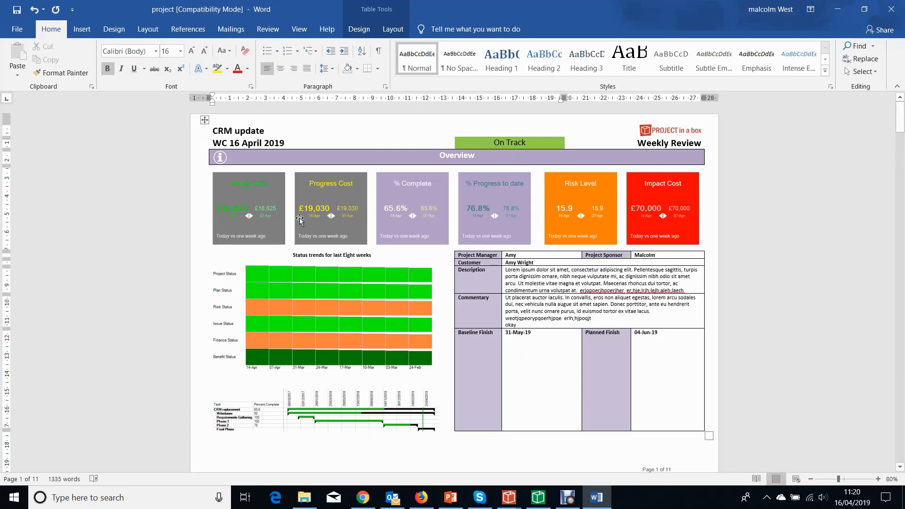
# Step: Look through the Weekly Review report and examine the Finances section's cost chart, current tasks, overspending tasks and project breakdown
pyautogui.scroll(-15, 299, 219)
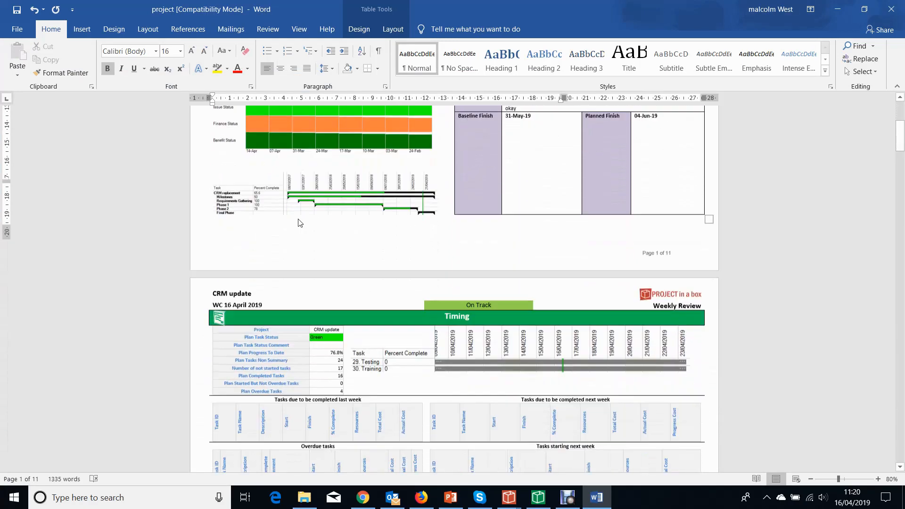
pyautogui.scroll(-20, 298, 220)
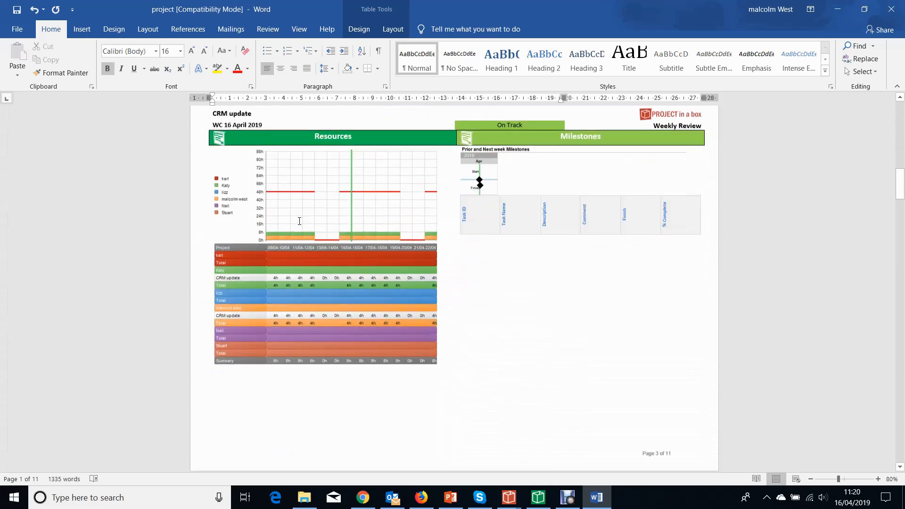
pyautogui.scroll(-20, 300, 221)
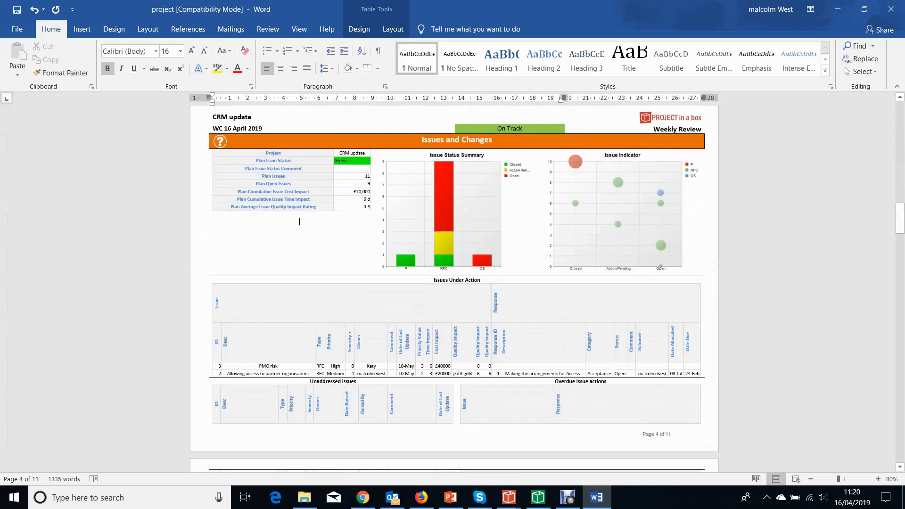
pyautogui.scroll(-20, 299, 221)
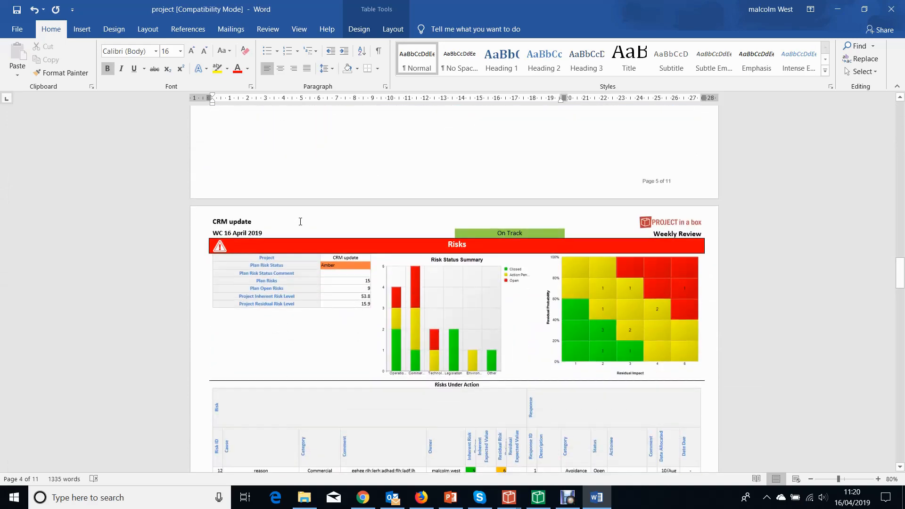
pyautogui.scroll(-5, 300, 223)
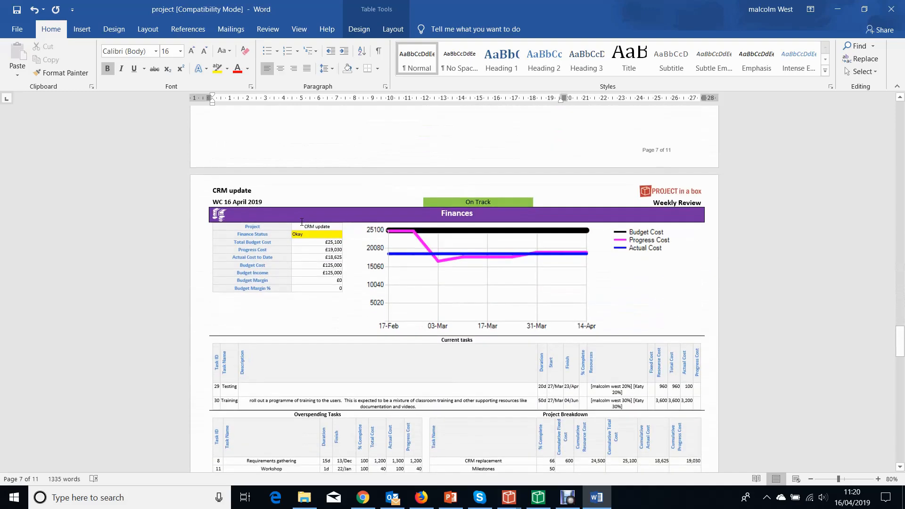
pyautogui.scroll(-2, 302, 222)
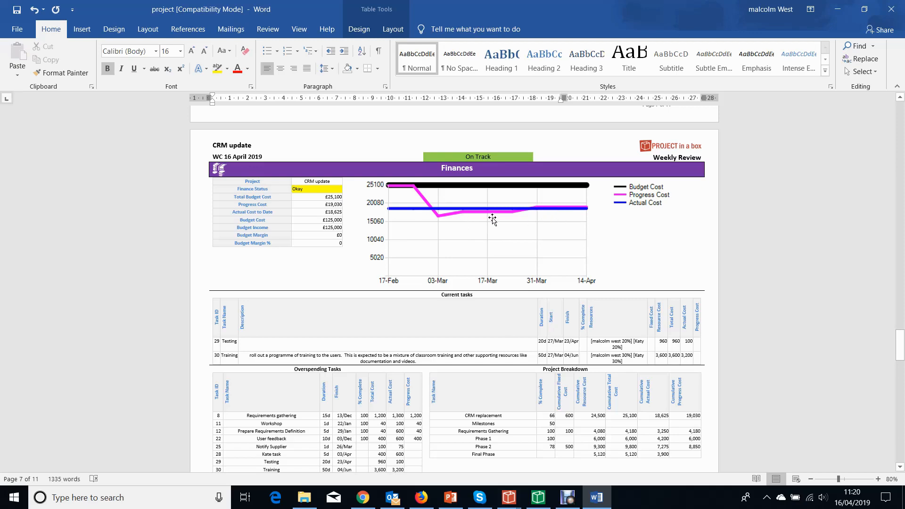
pyautogui.scroll(-3, 492, 219)
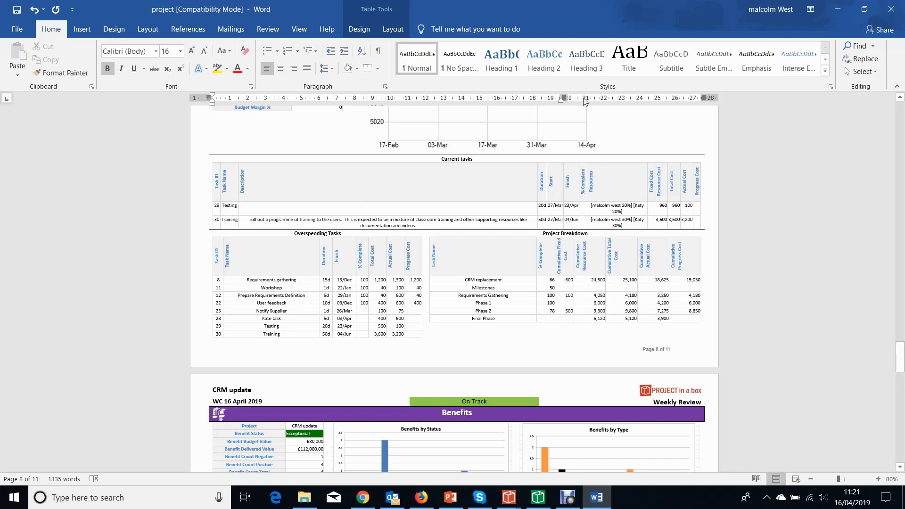
pyautogui.scroll(-6, 570, 169)
pyautogui.scroll(5, 572, 169)
pyautogui.scroll(10, 571, 168)
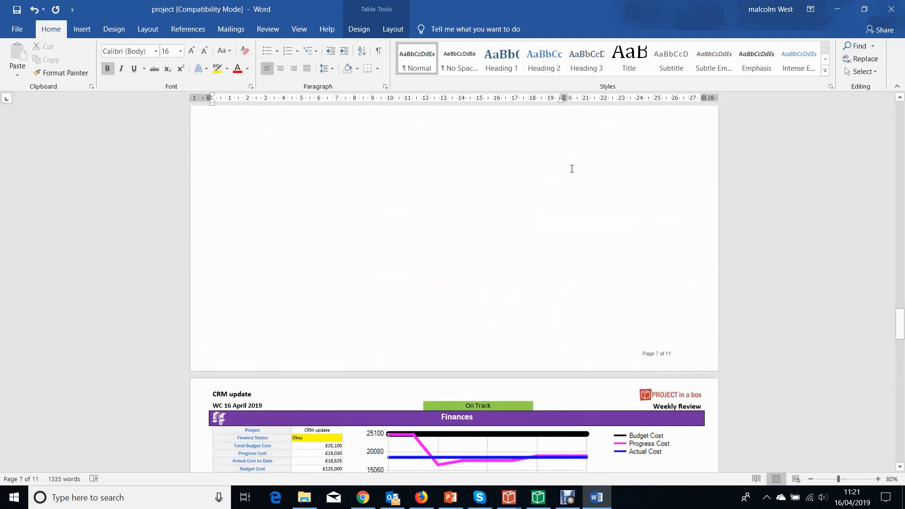
pyautogui.scroll(-3, 571, 168)
pyautogui.scroll(-2, 572, 169)
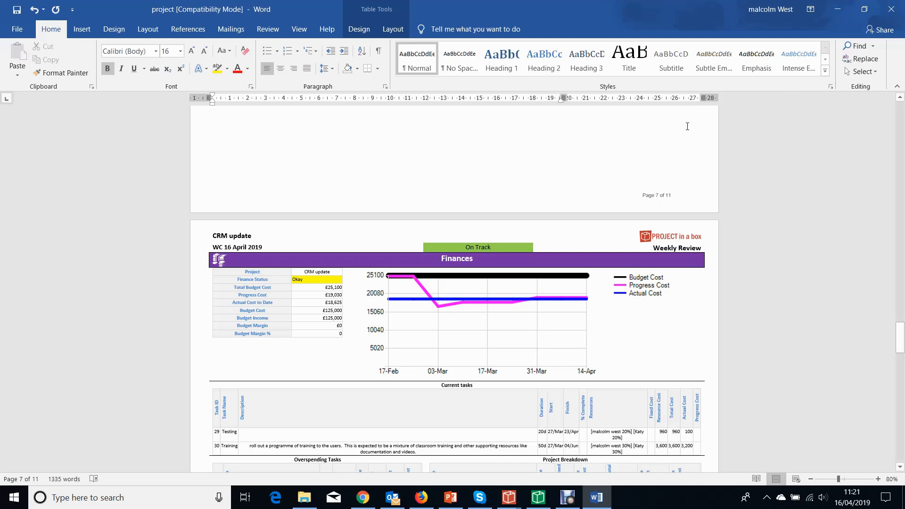
pyautogui.click(567, 497)
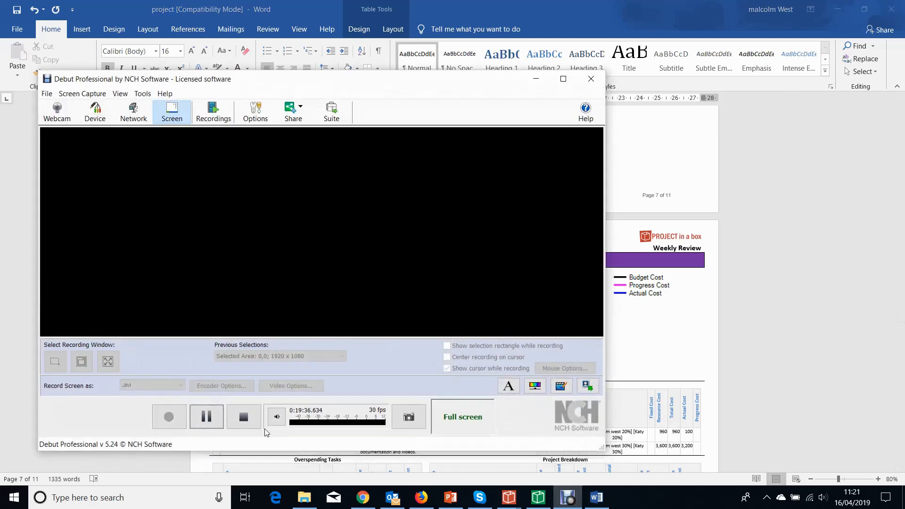